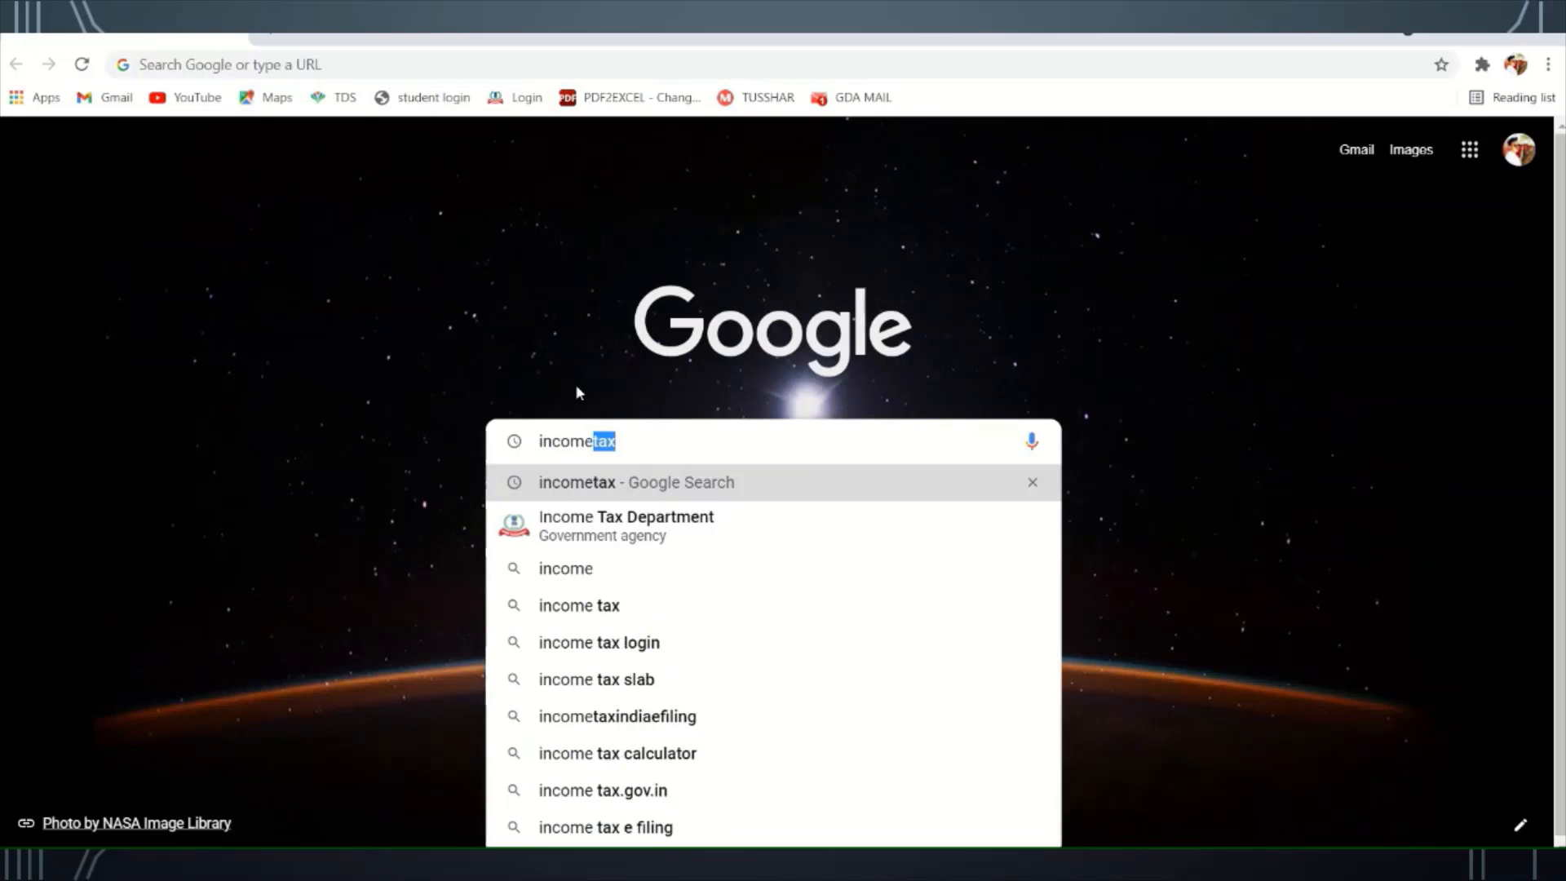
- Search Google for 'incometax' and open the 'Income Tax Department: Home' result
key("Down")
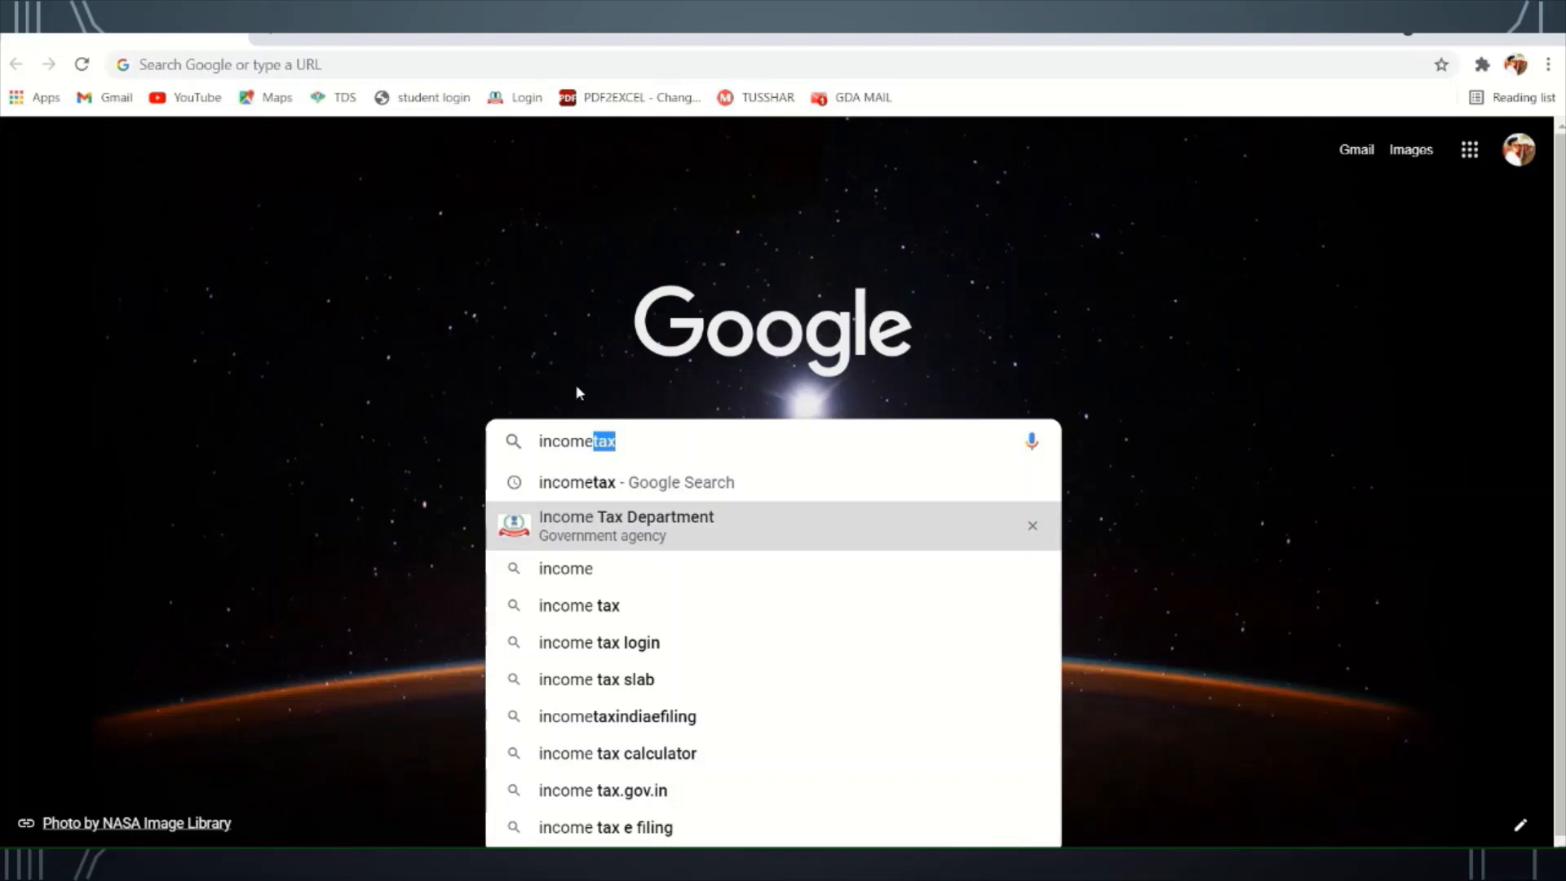
key("Return")
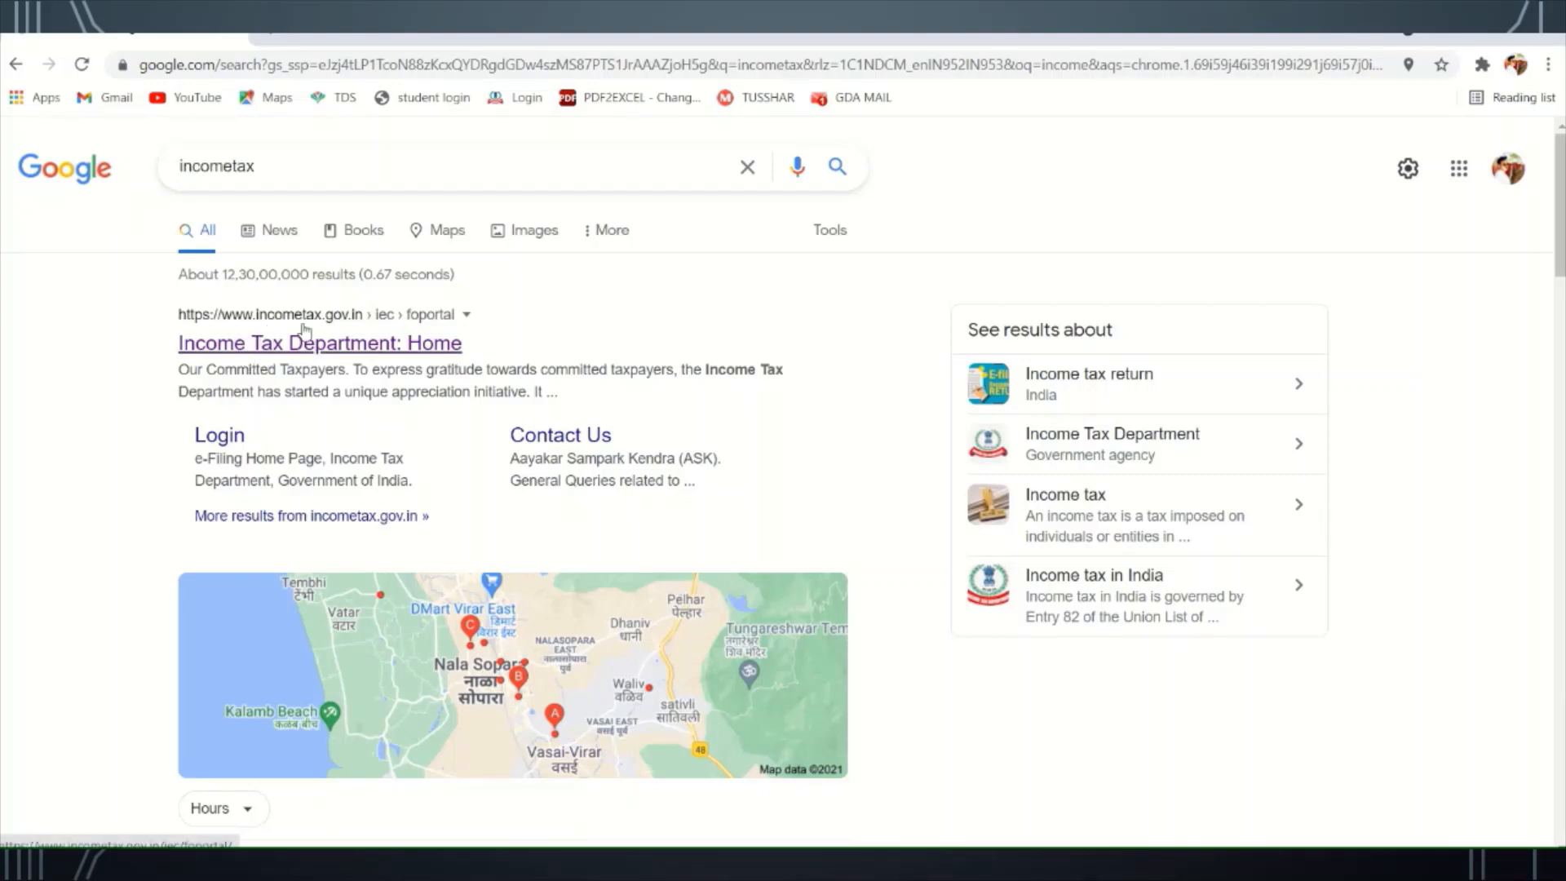
left_click(339, 337)
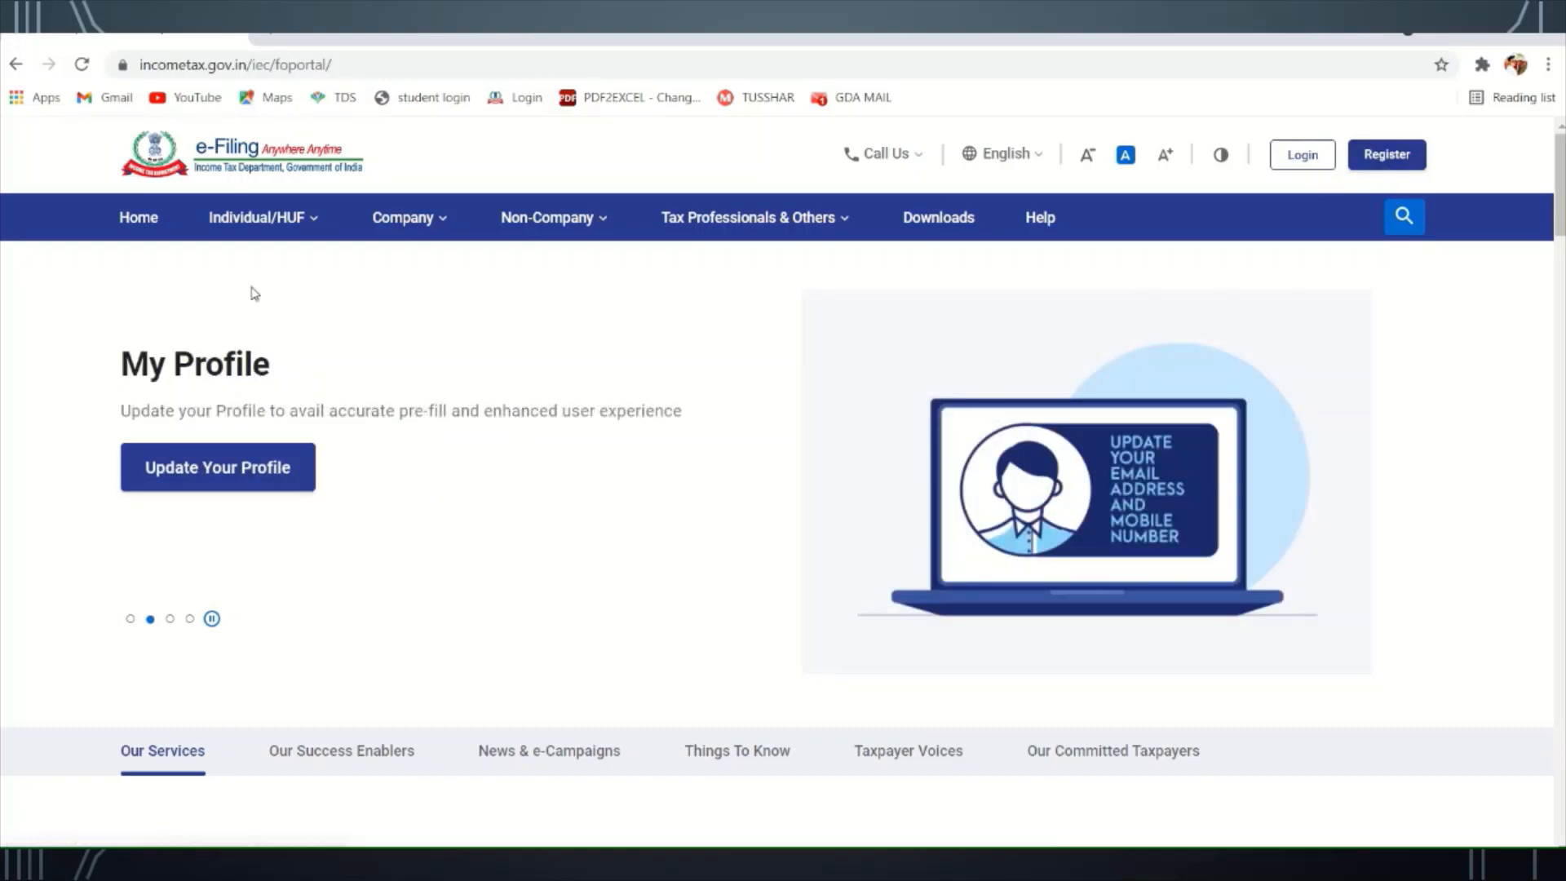
- Look over the home page's top menus and go to the portal's Login page
mouse_move(274, 229)
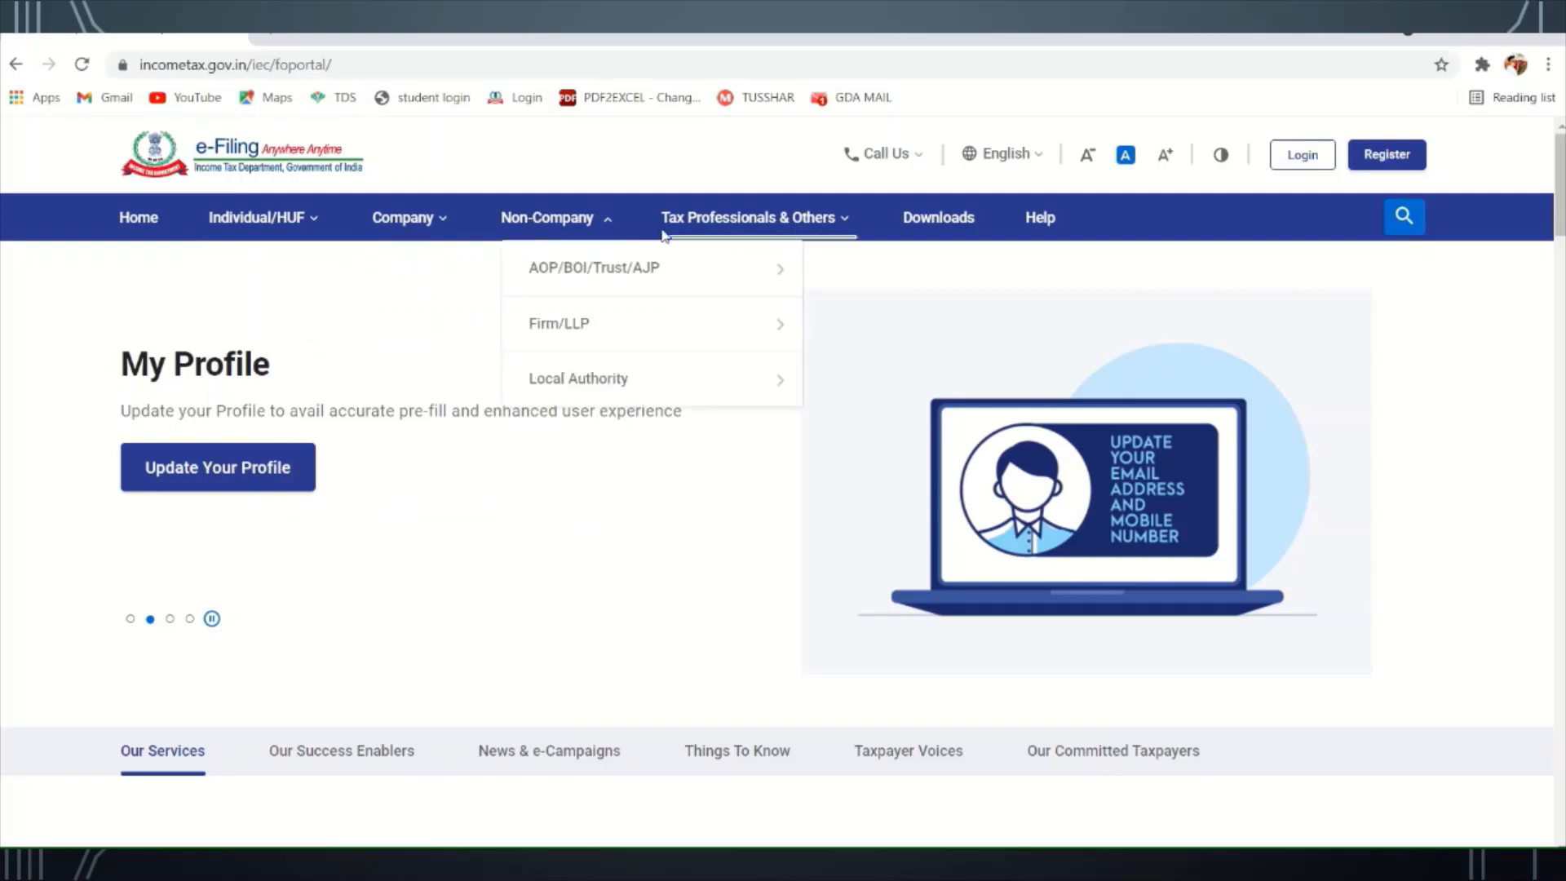
mouse_move(714, 236)
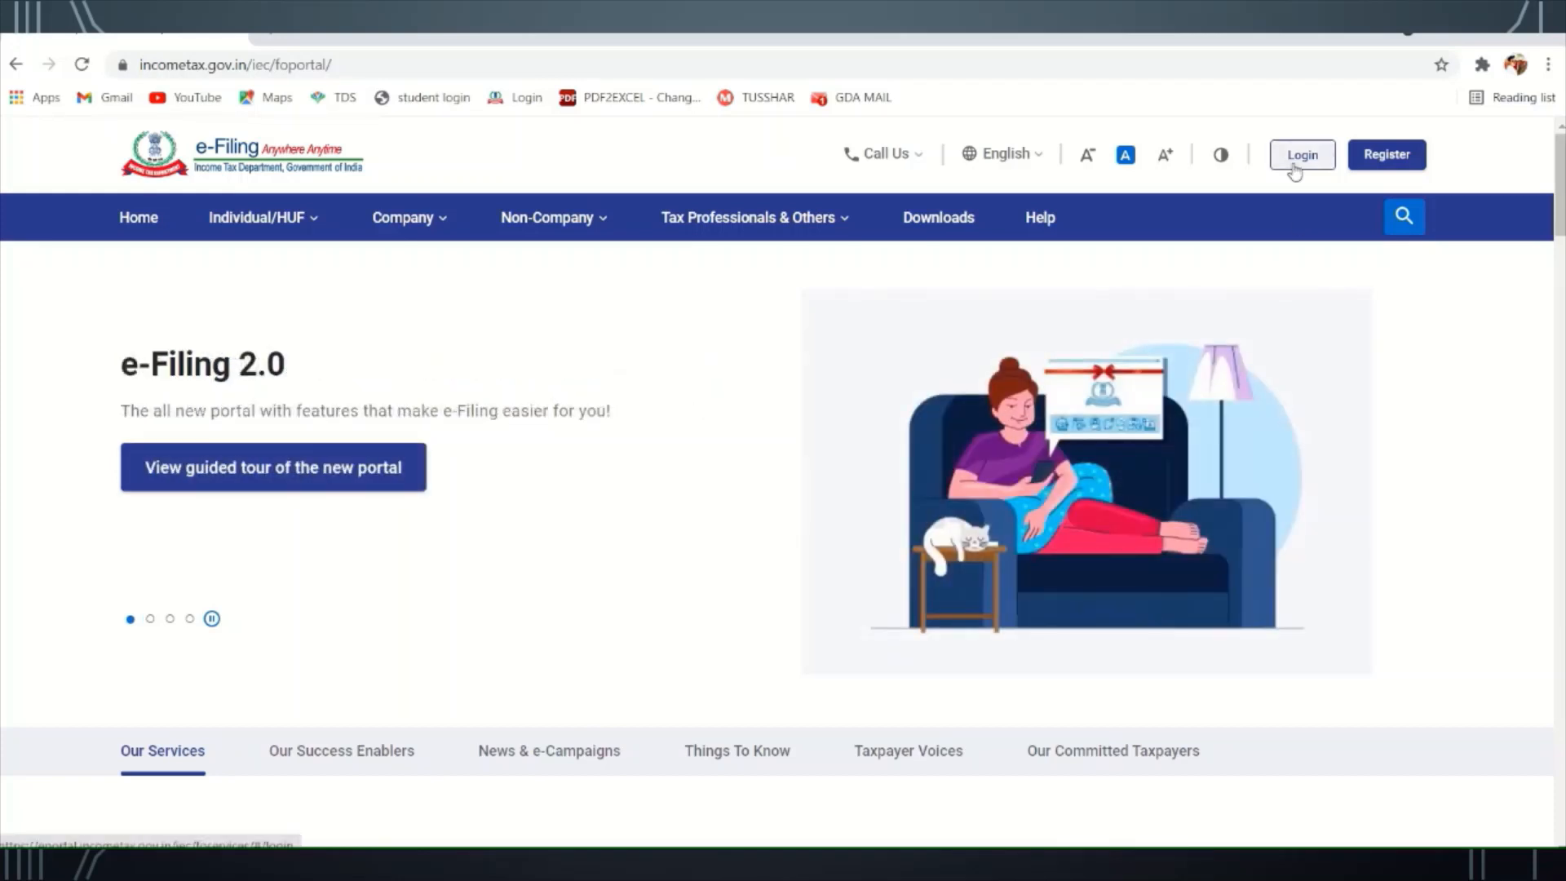
left_click(1295, 171)
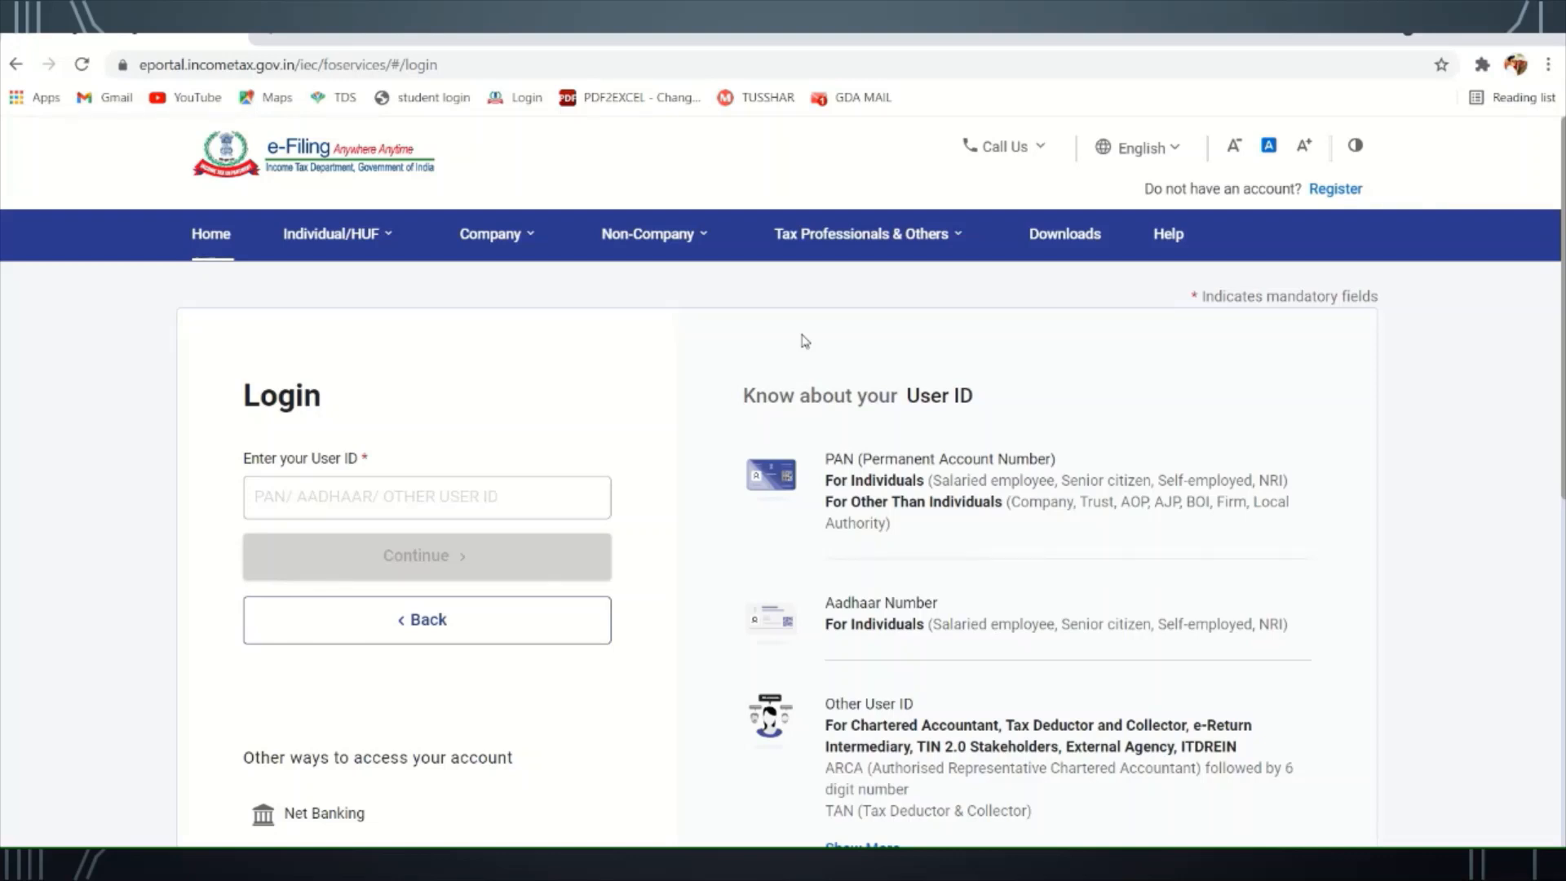
- Enter the account's User ID and continue to the password stage
left_click(381, 495)
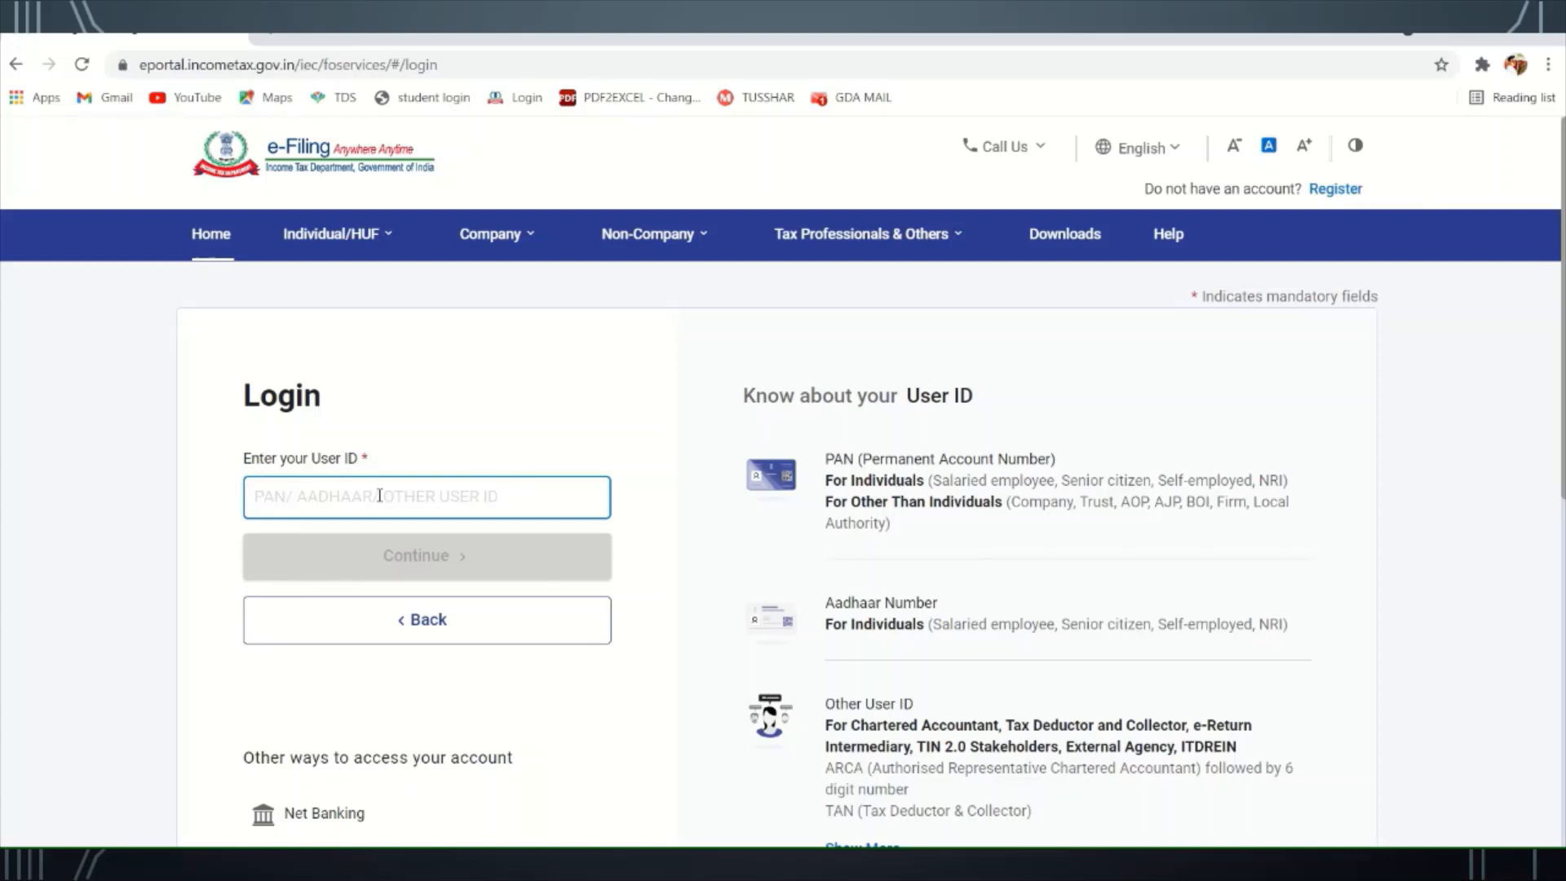
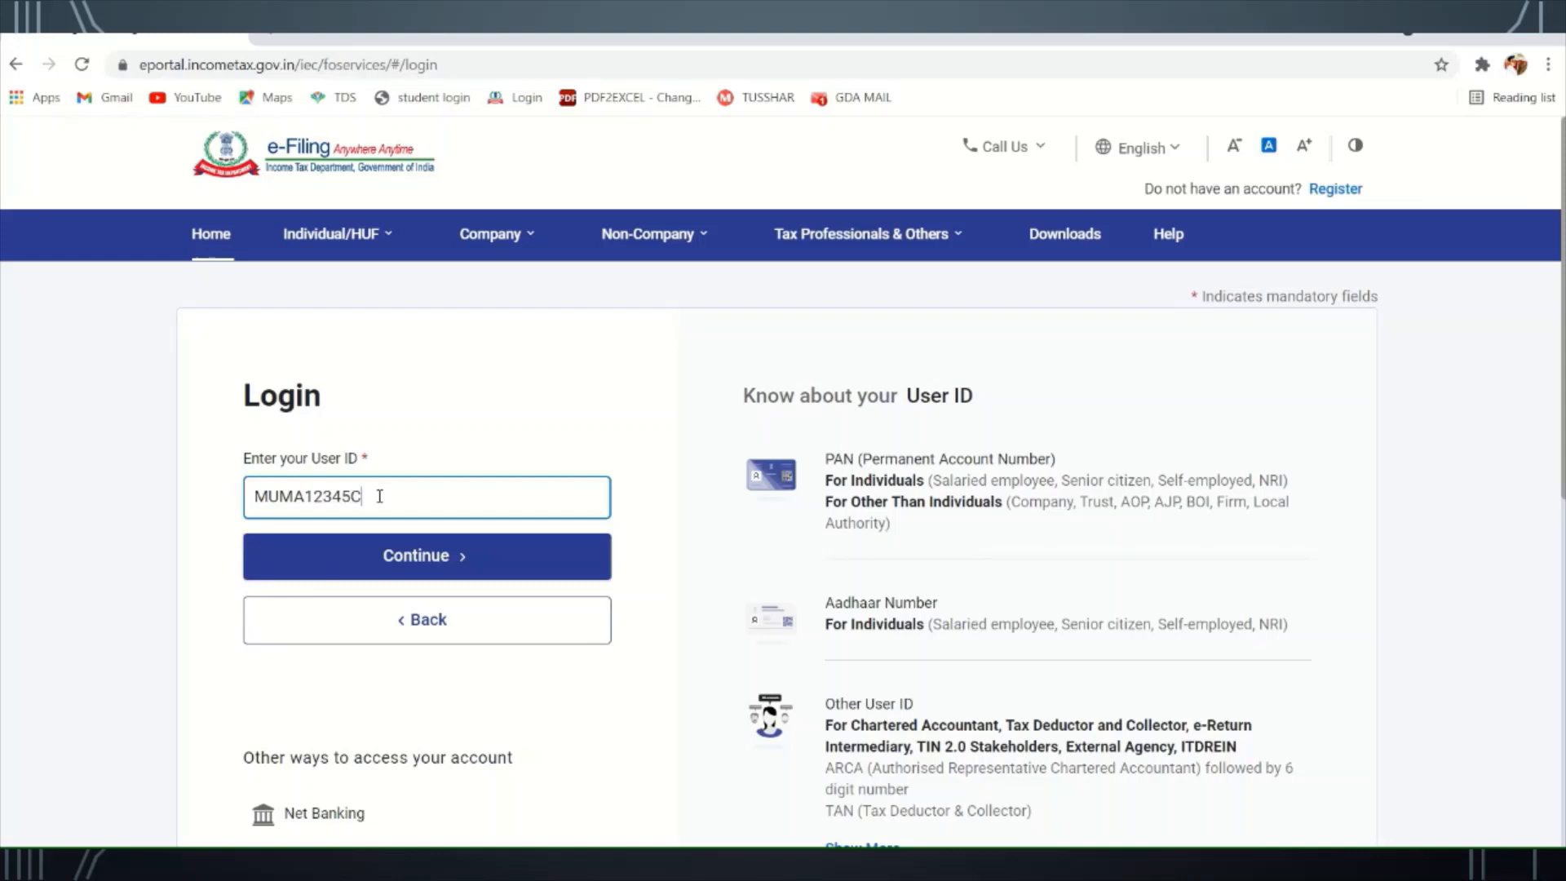
left_click(414, 563)
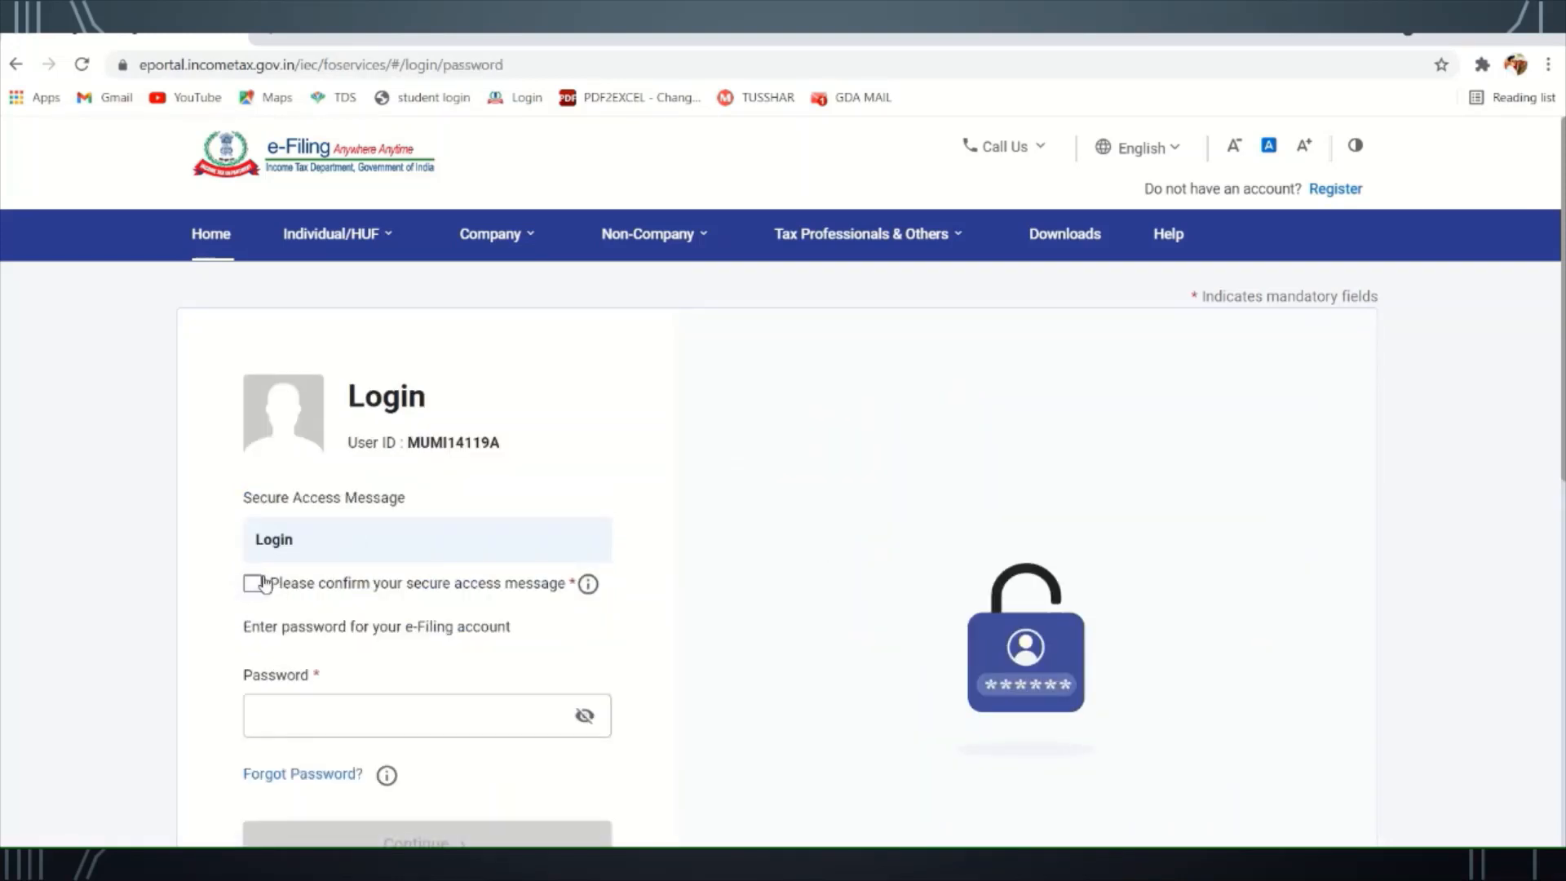
- Confirm the secure access message and log in with the account password
left_click(252, 583)
scroll(293, 617, "down", 3)
left_click(349, 528)
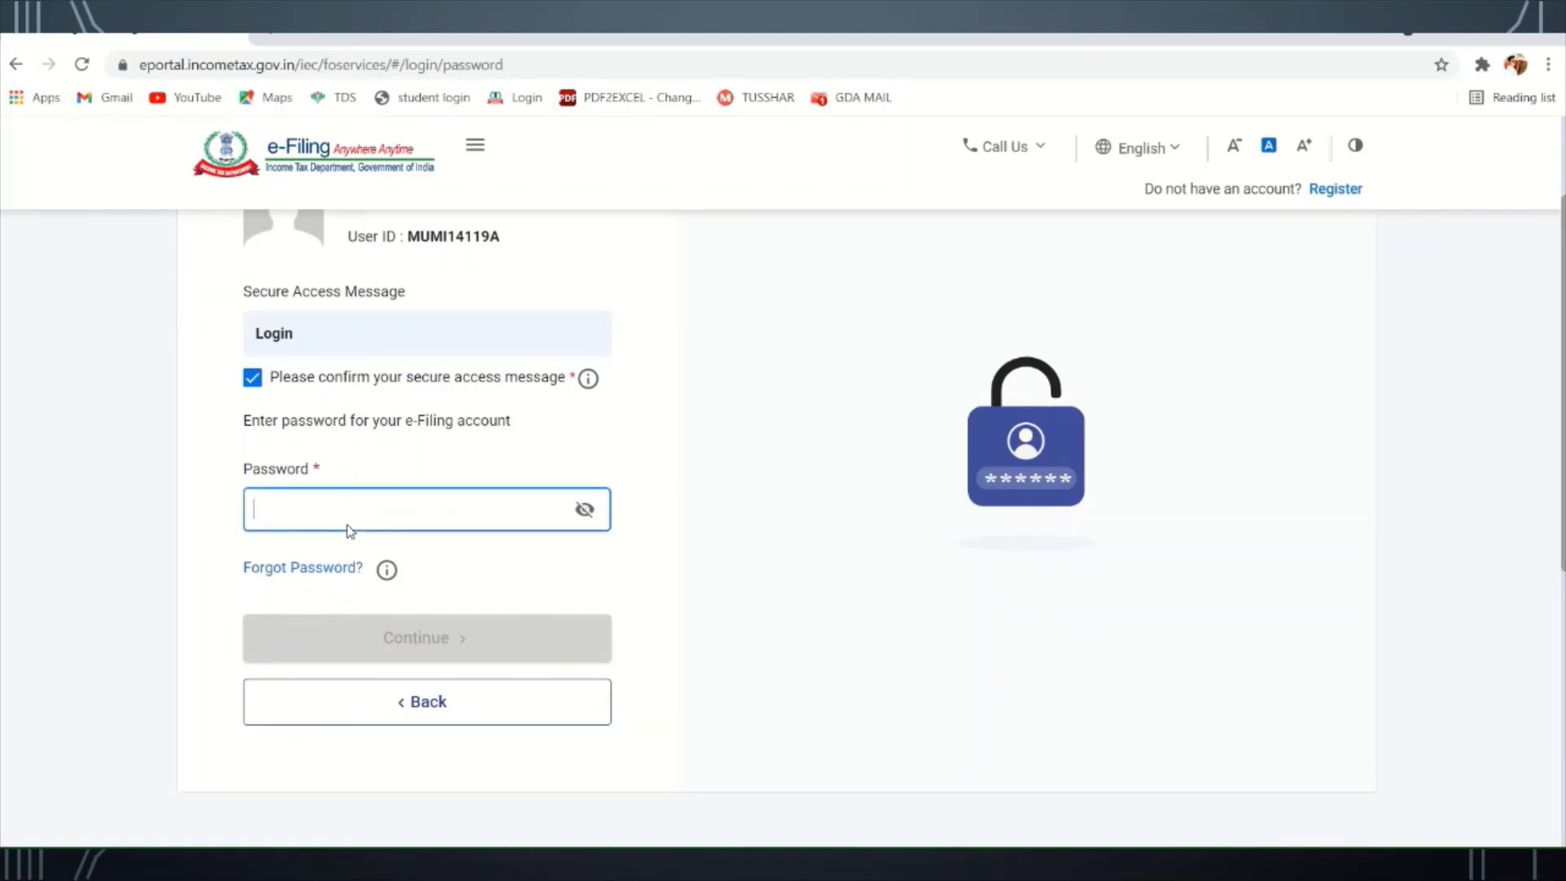
key("Caps_Lock")
type("•")
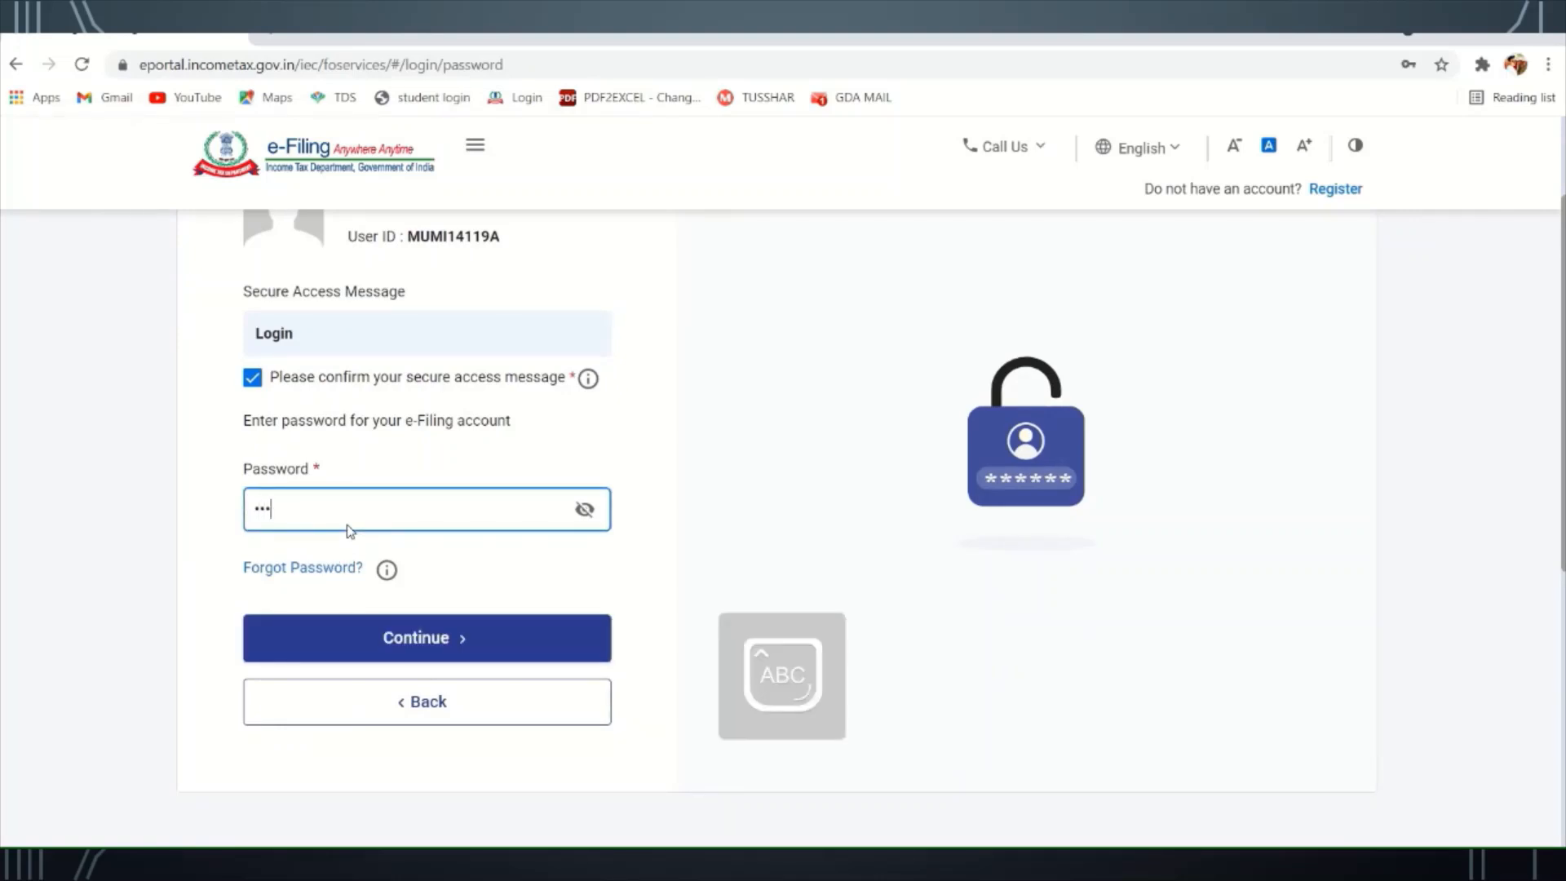
type("•••••••")
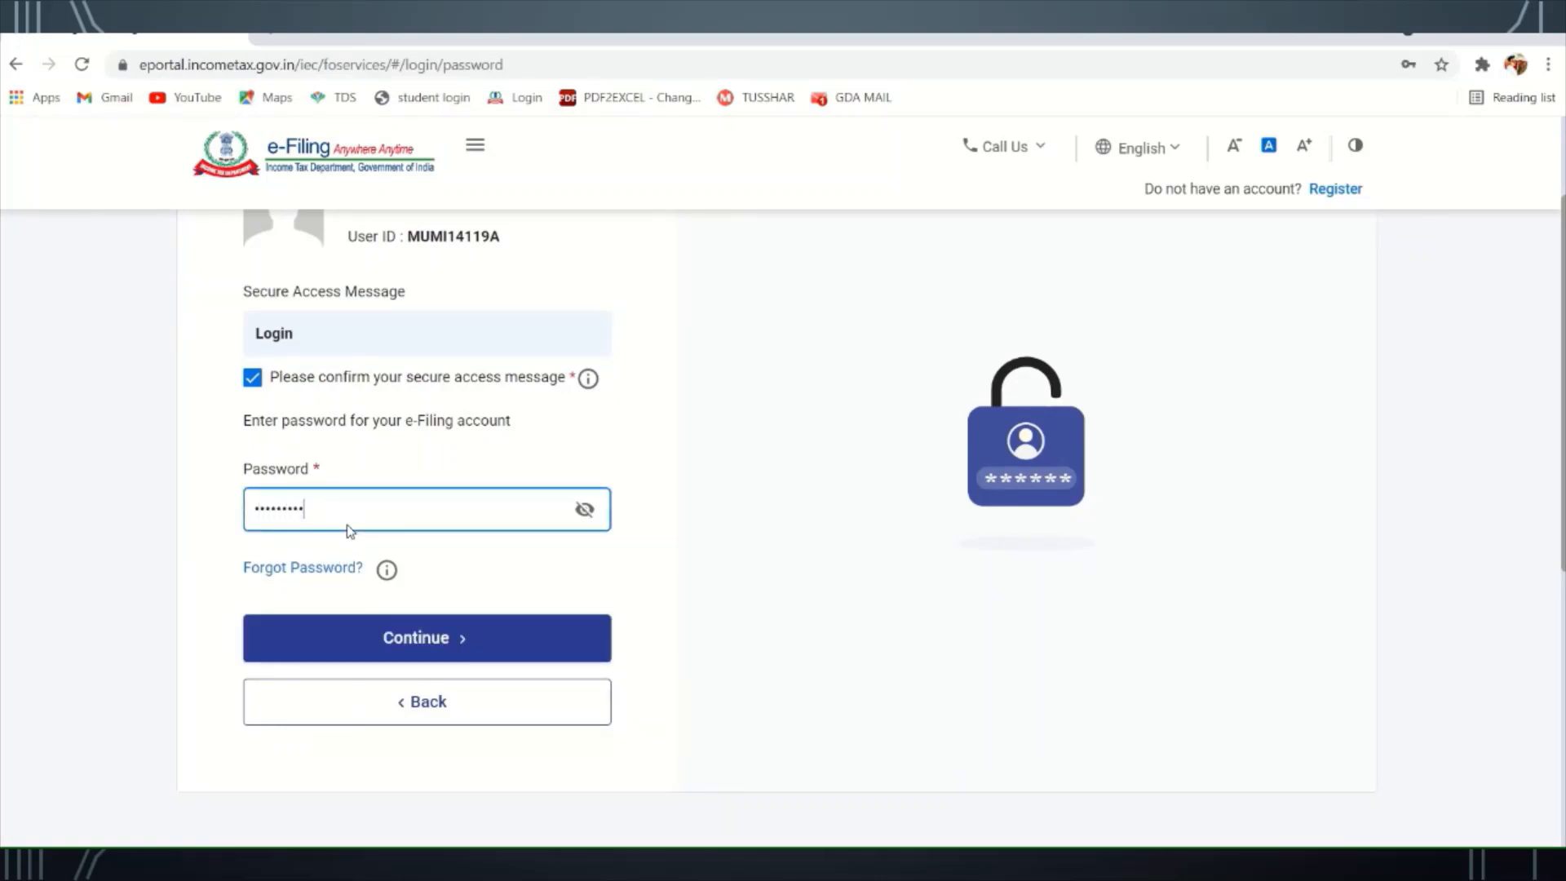
type("•••••")
left_click(393, 638)
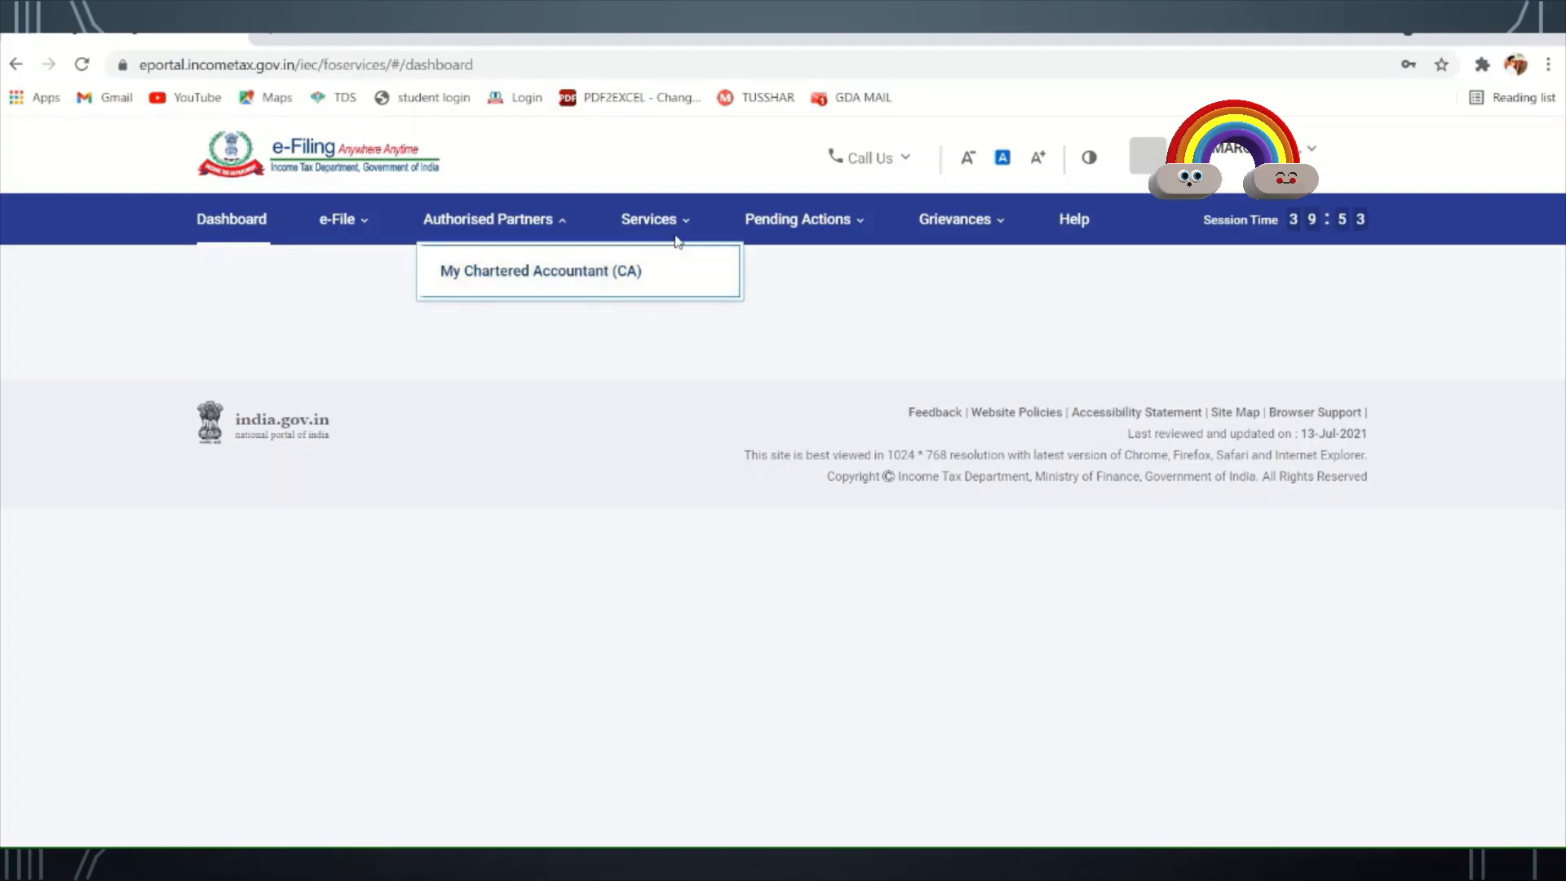
- Navigate through e-File > Income Tax Forms to File Income Tax Forms
mouse_move(834, 240)
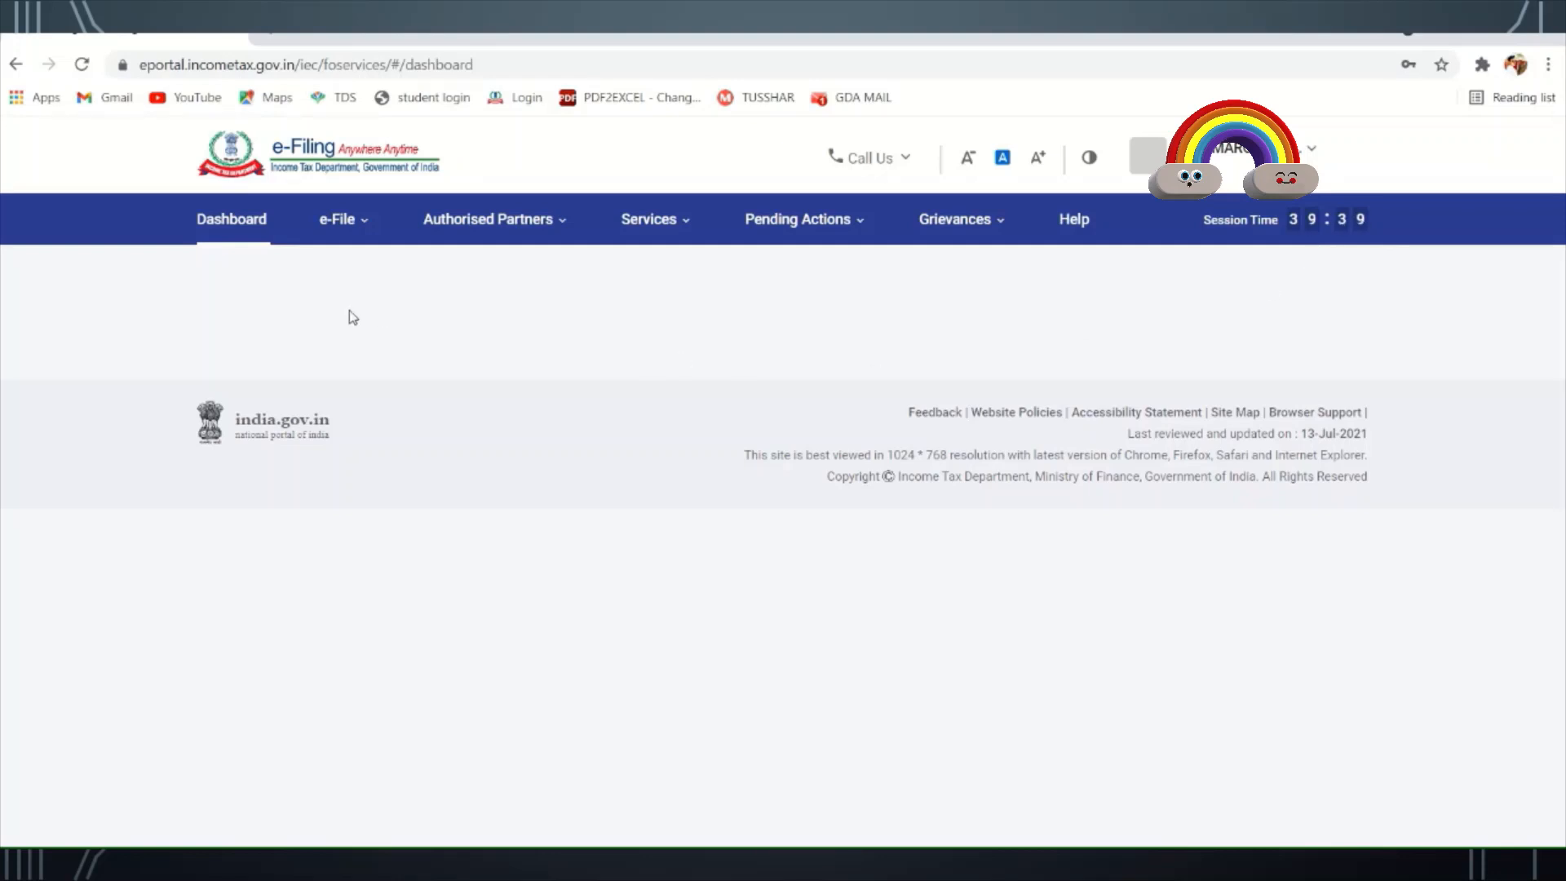
left_click(342, 224)
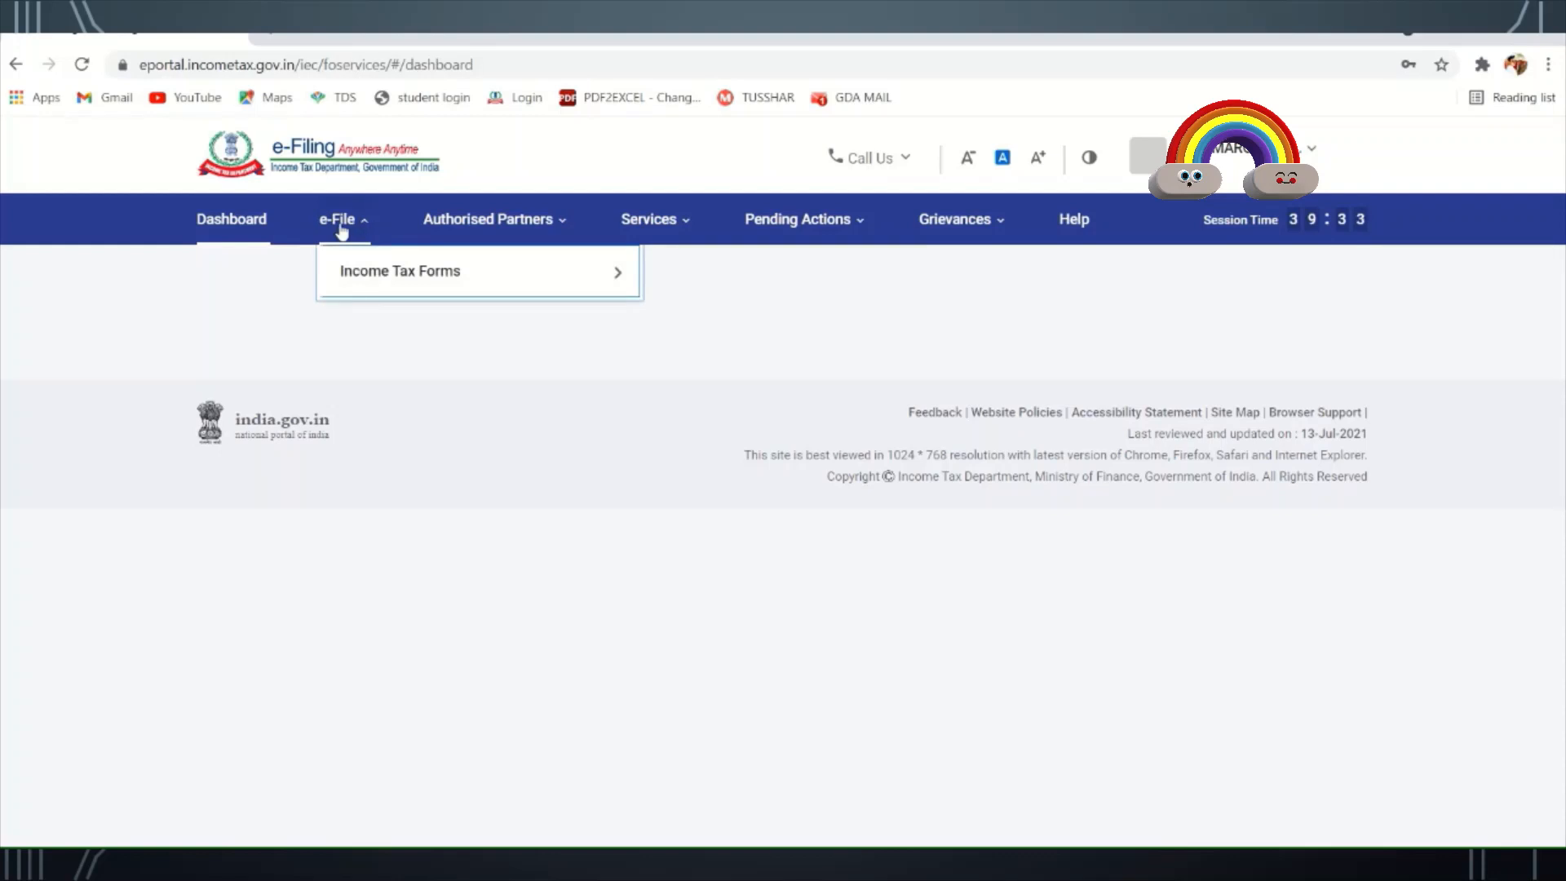
mouse_move(346, 260)
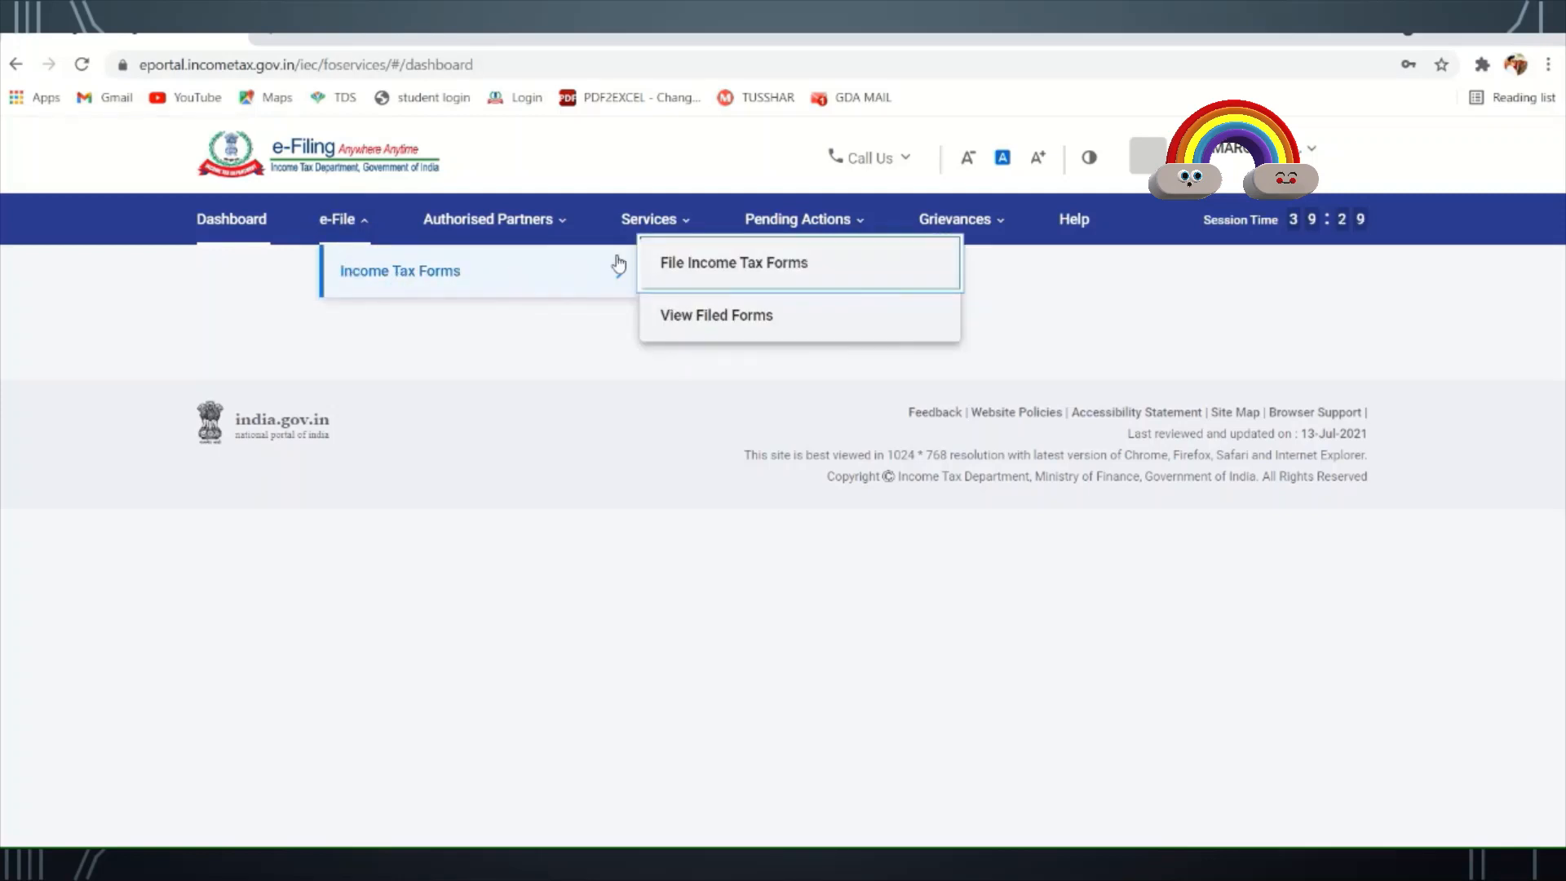
left_click(725, 273)
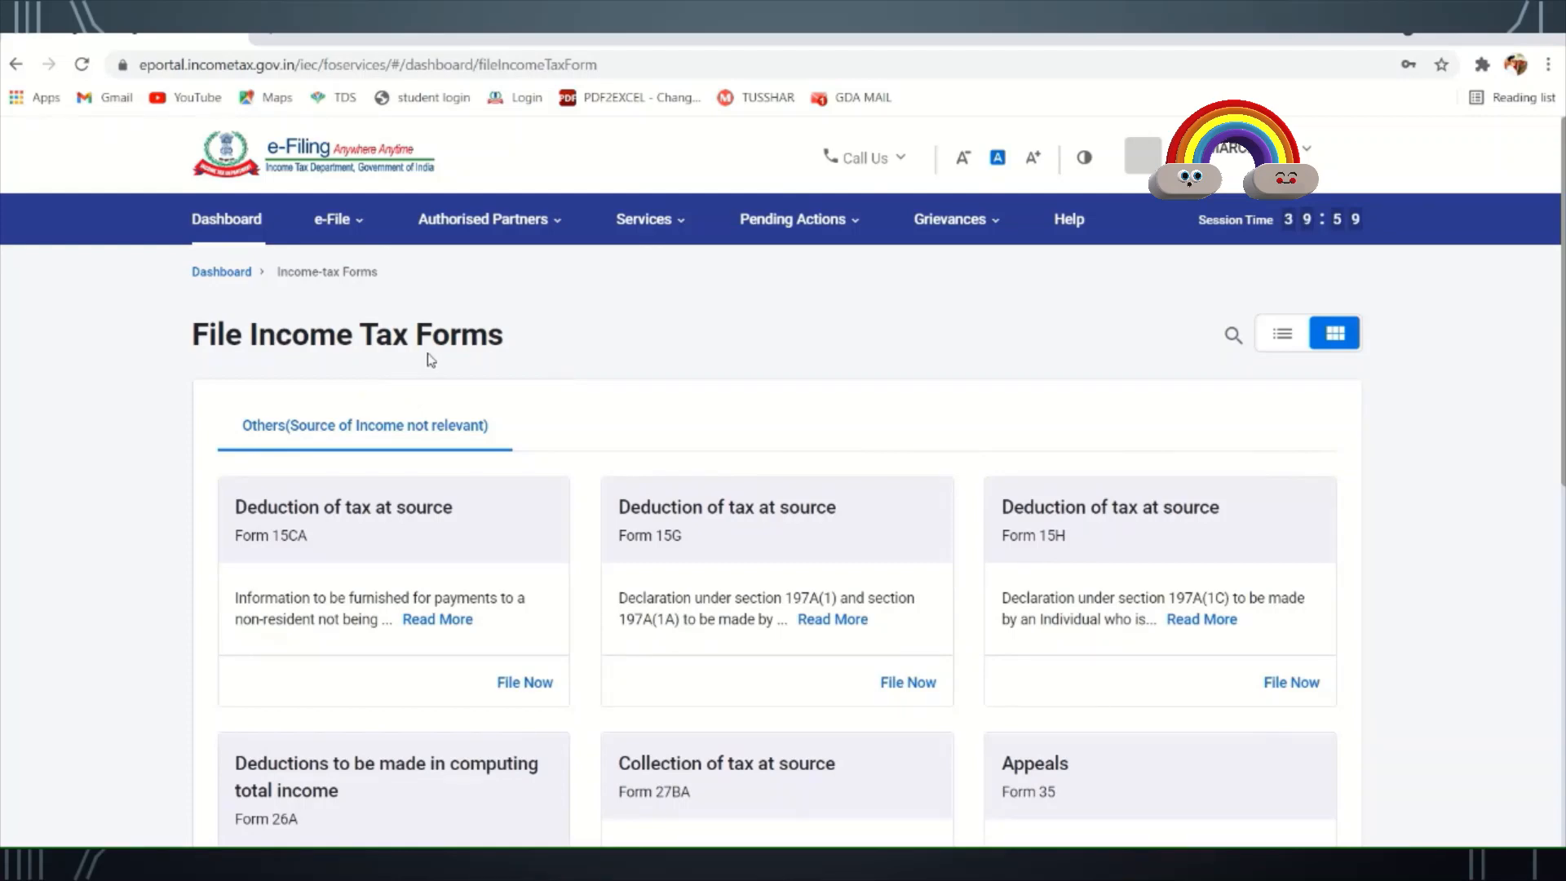
- Scroll the forms list down to the Deduction of tax at source (Form TDS) card
scroll(624, 371, "down", 2)
scroll(629, 377, "down", 1)
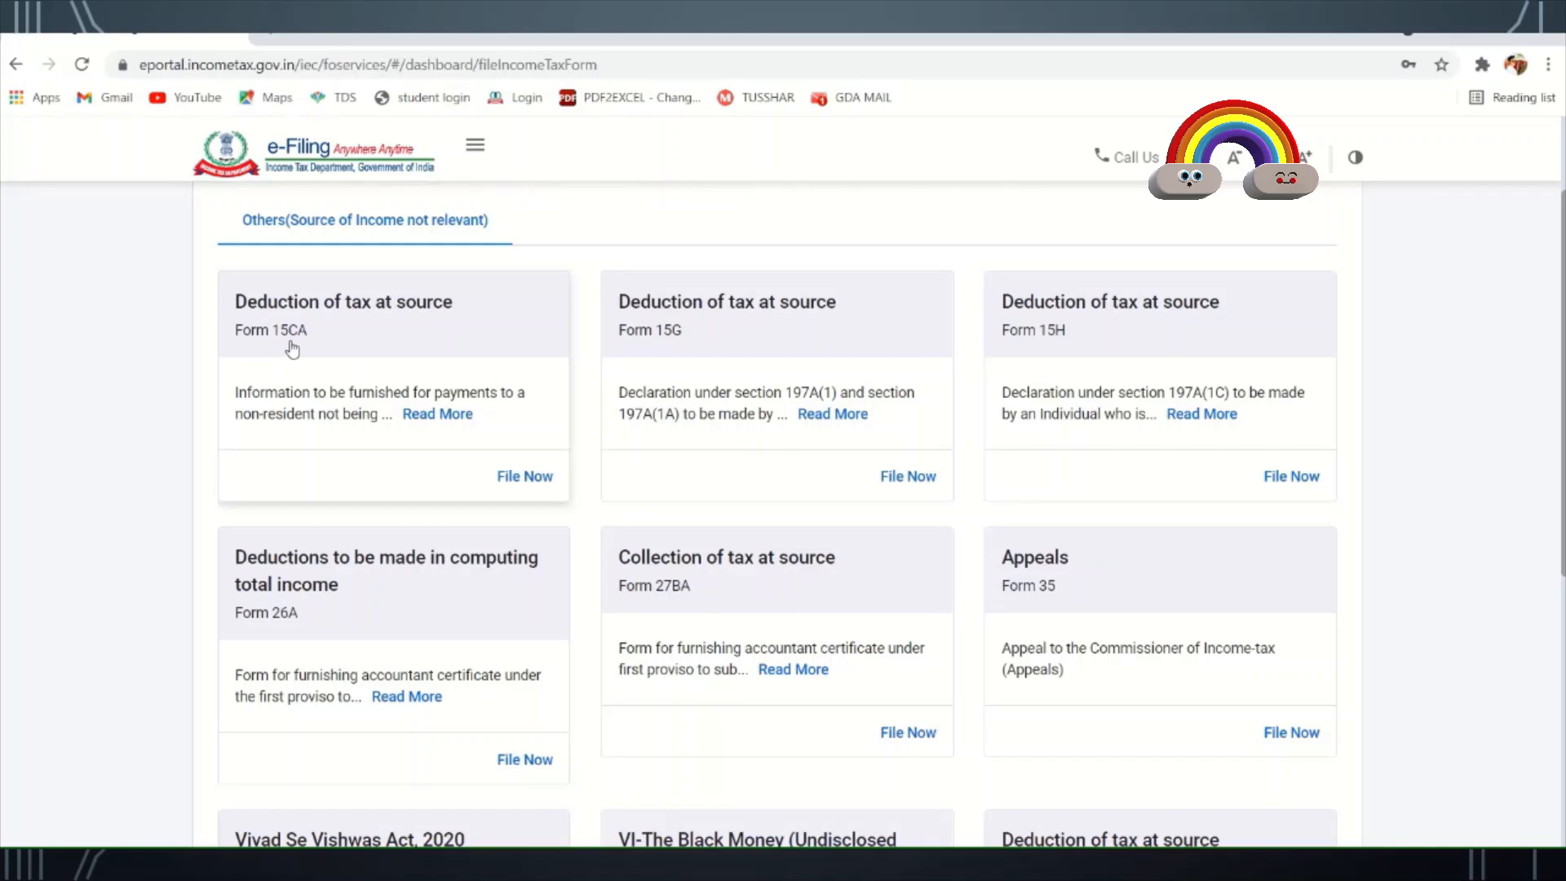
scroll(529, 532, "down", 3)
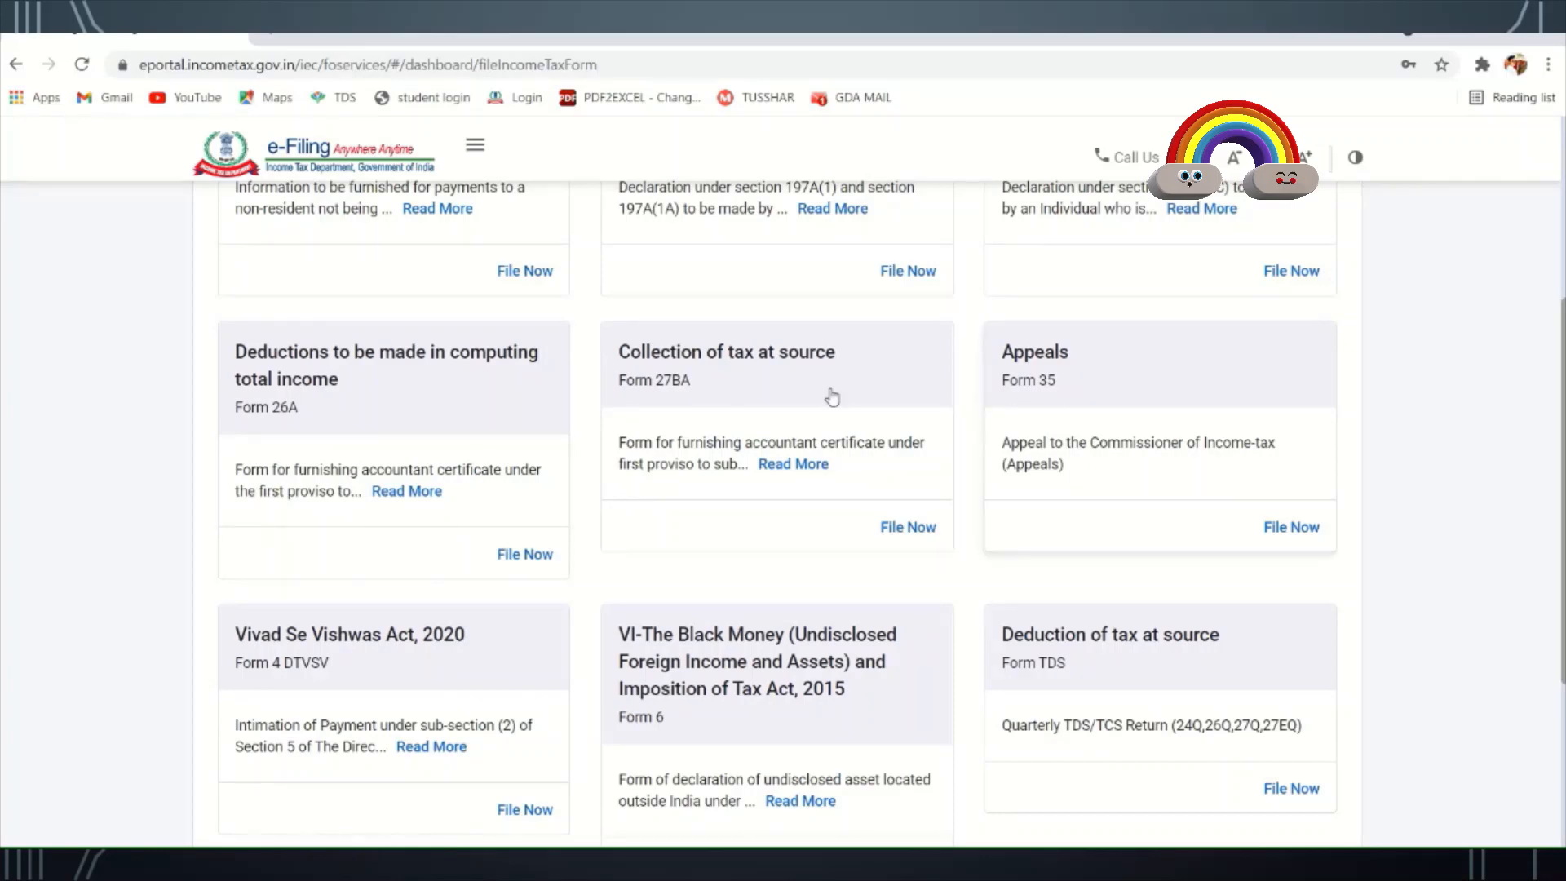
scroll(528, 455, "down", 3)
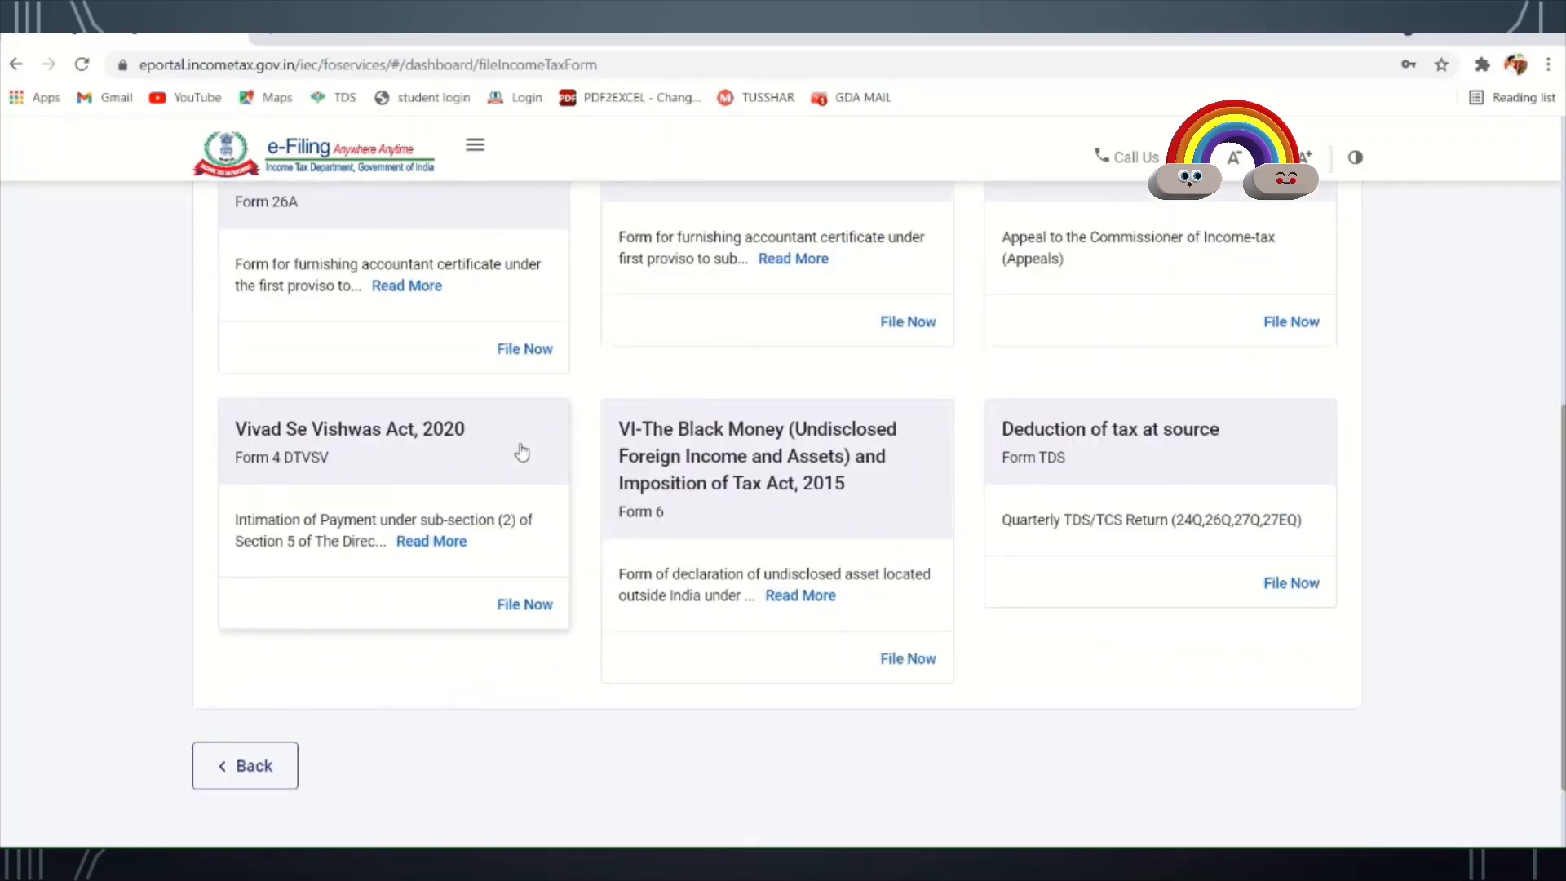
scroll(648, 473, "up", 5)
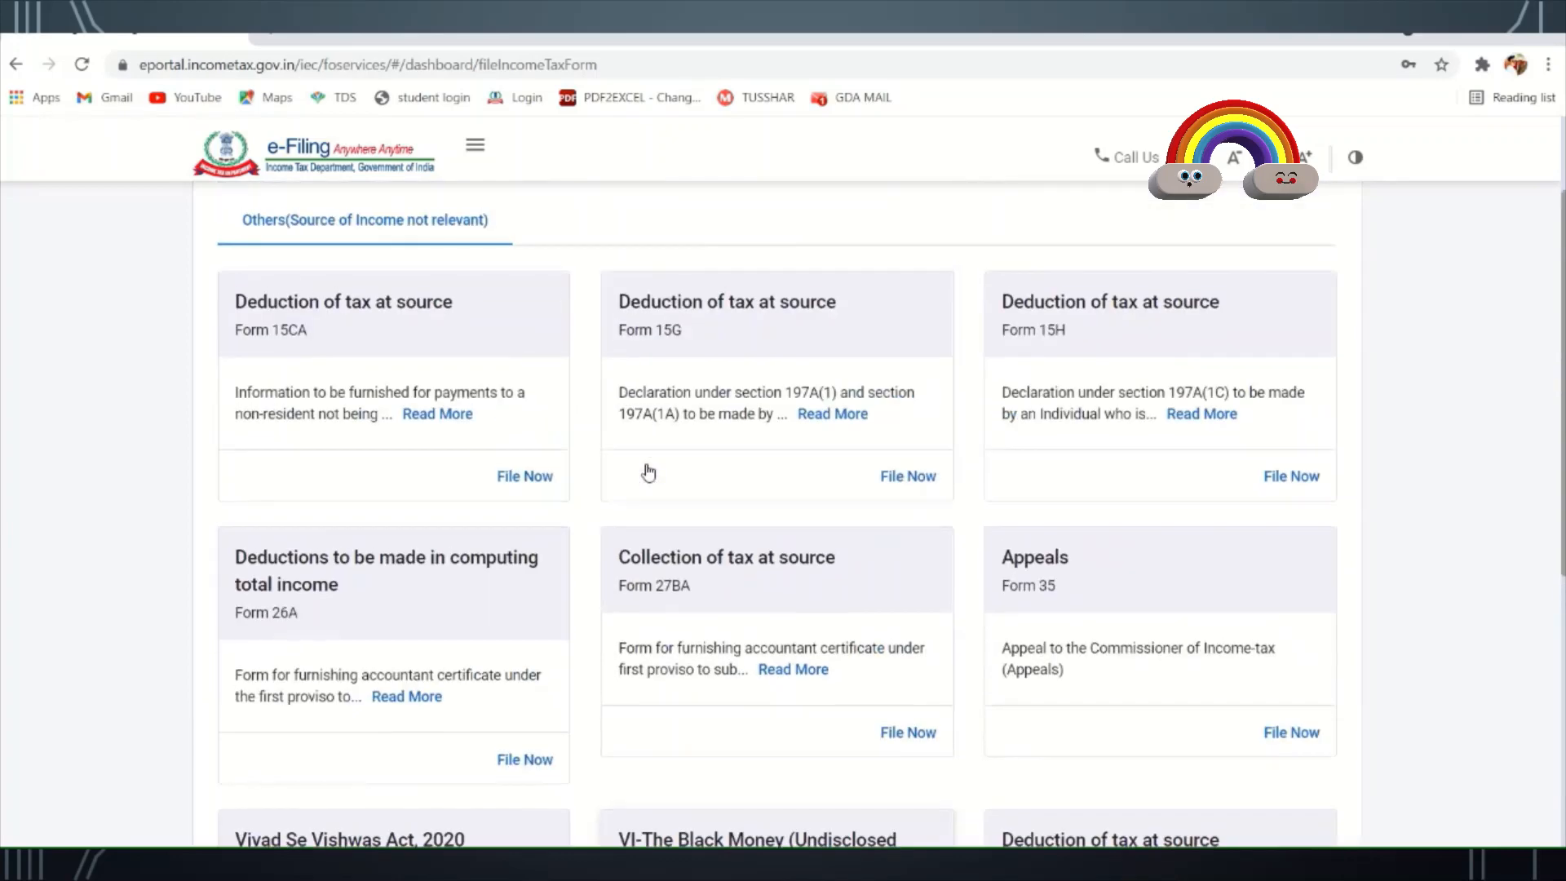
scroll(857, 482, "down", 5)
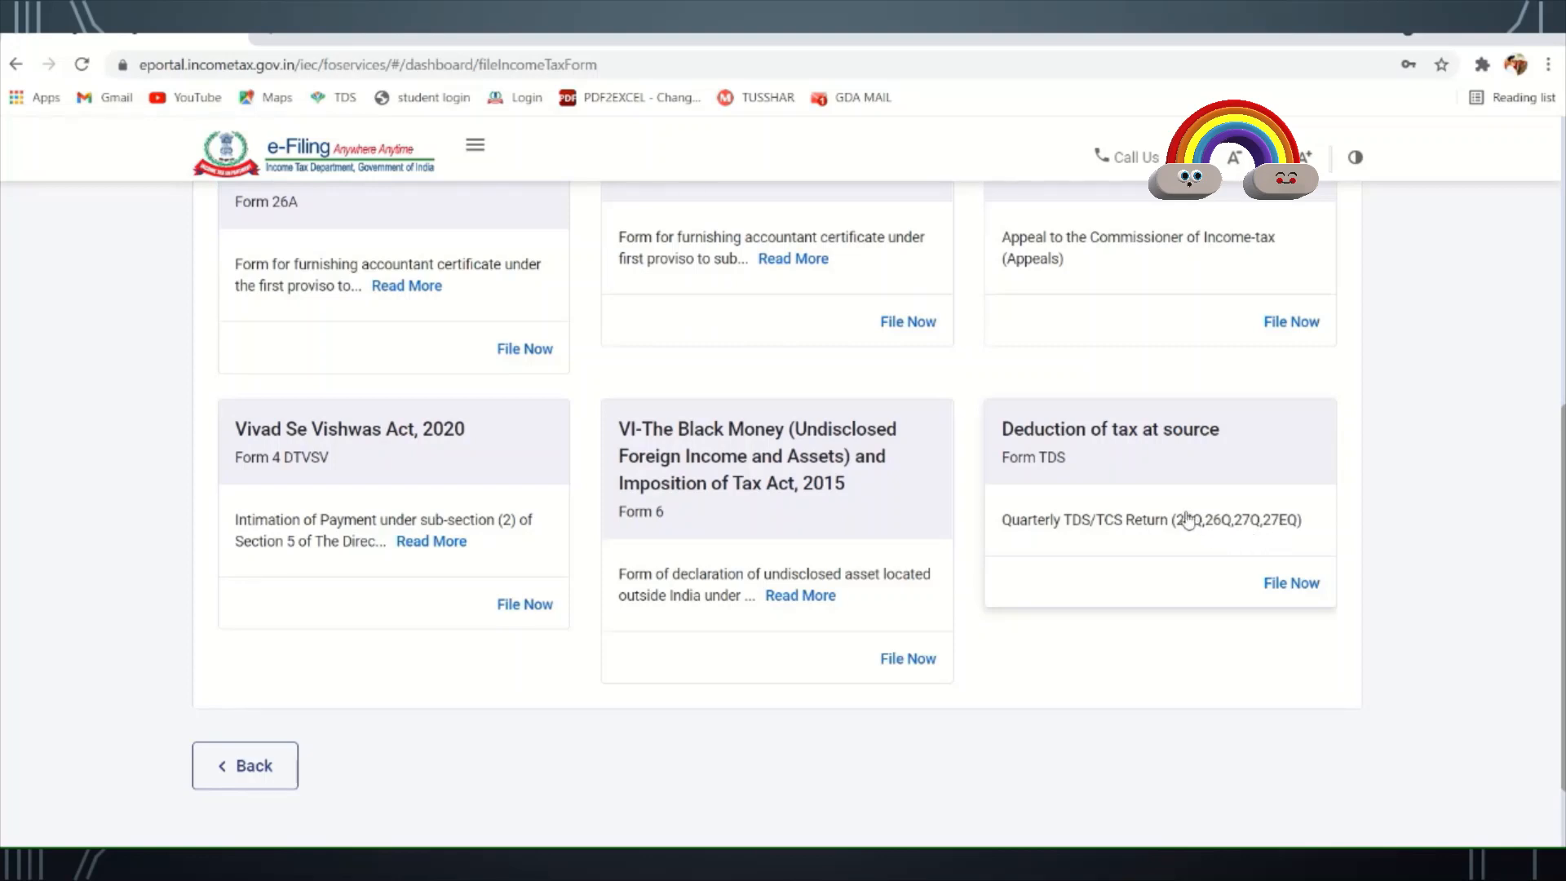
- Start the Form TDS filing with File Now and Let's Get Started to reach the upload form
left_click(1290, 584)
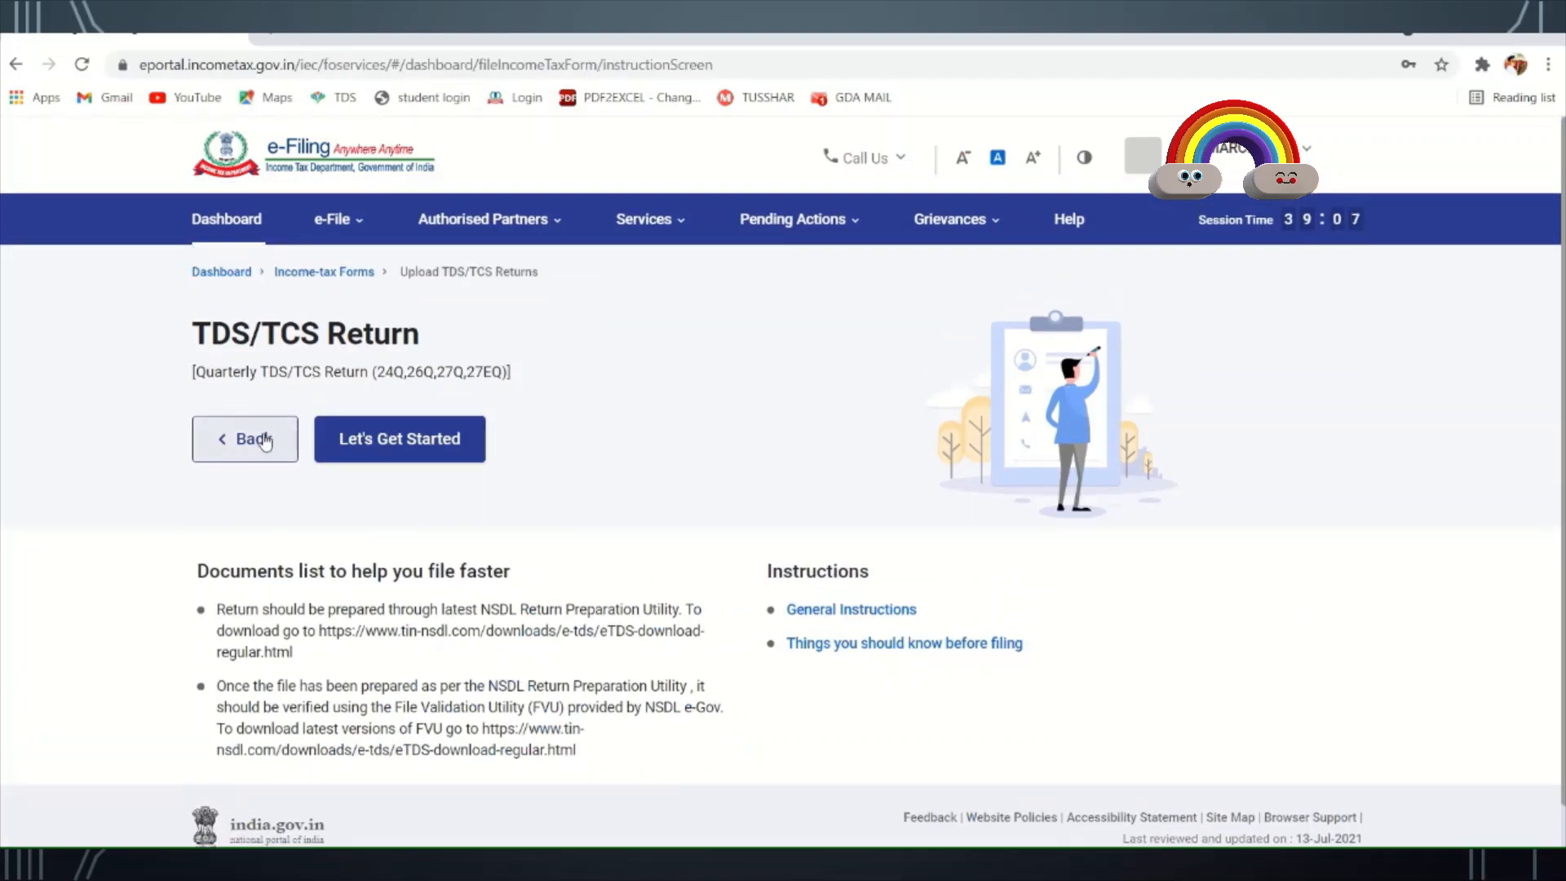
left_click(411, 452)
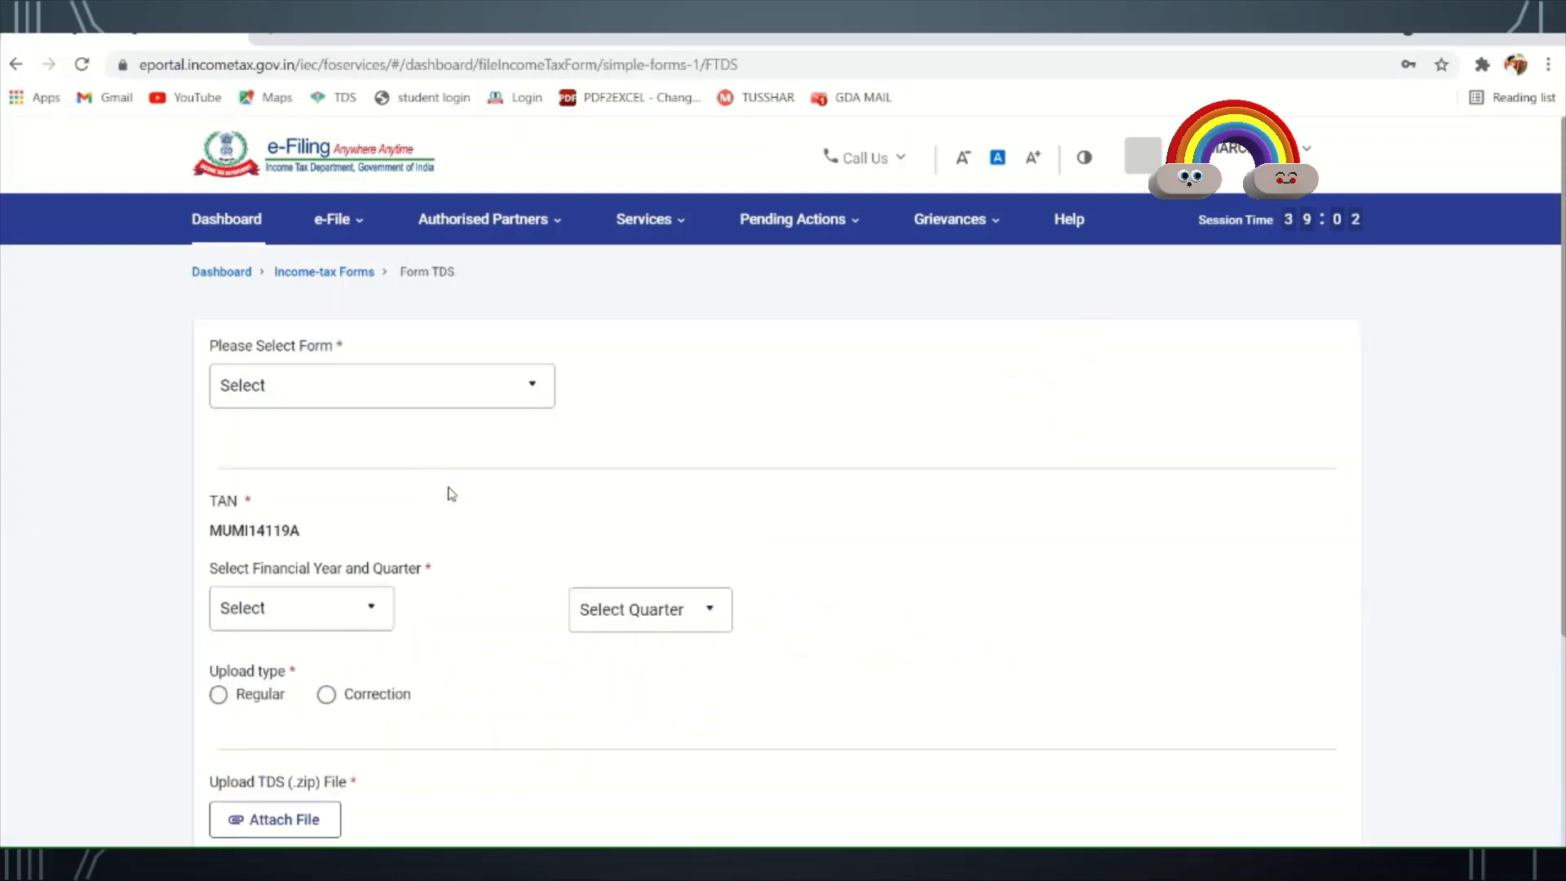
scroll(554, 524, "down", 3)
scroll(548, 525, "up", 3)
left_click(335, 389)
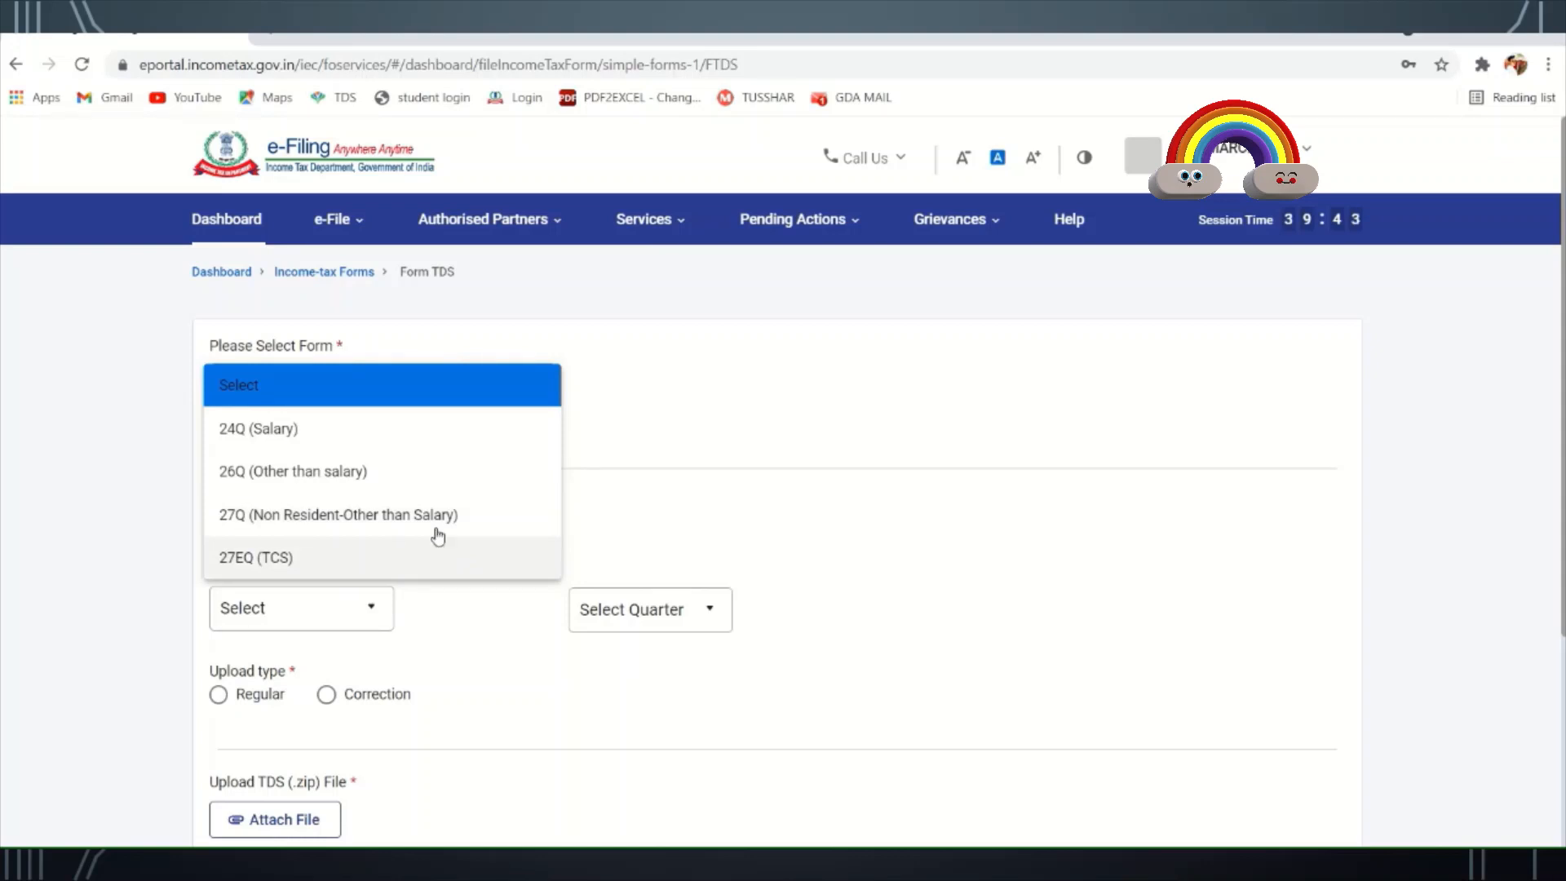
left_click(662, 501)
scroll(647, 437, "down", 3)
scroll(537, 433, "down", 3)
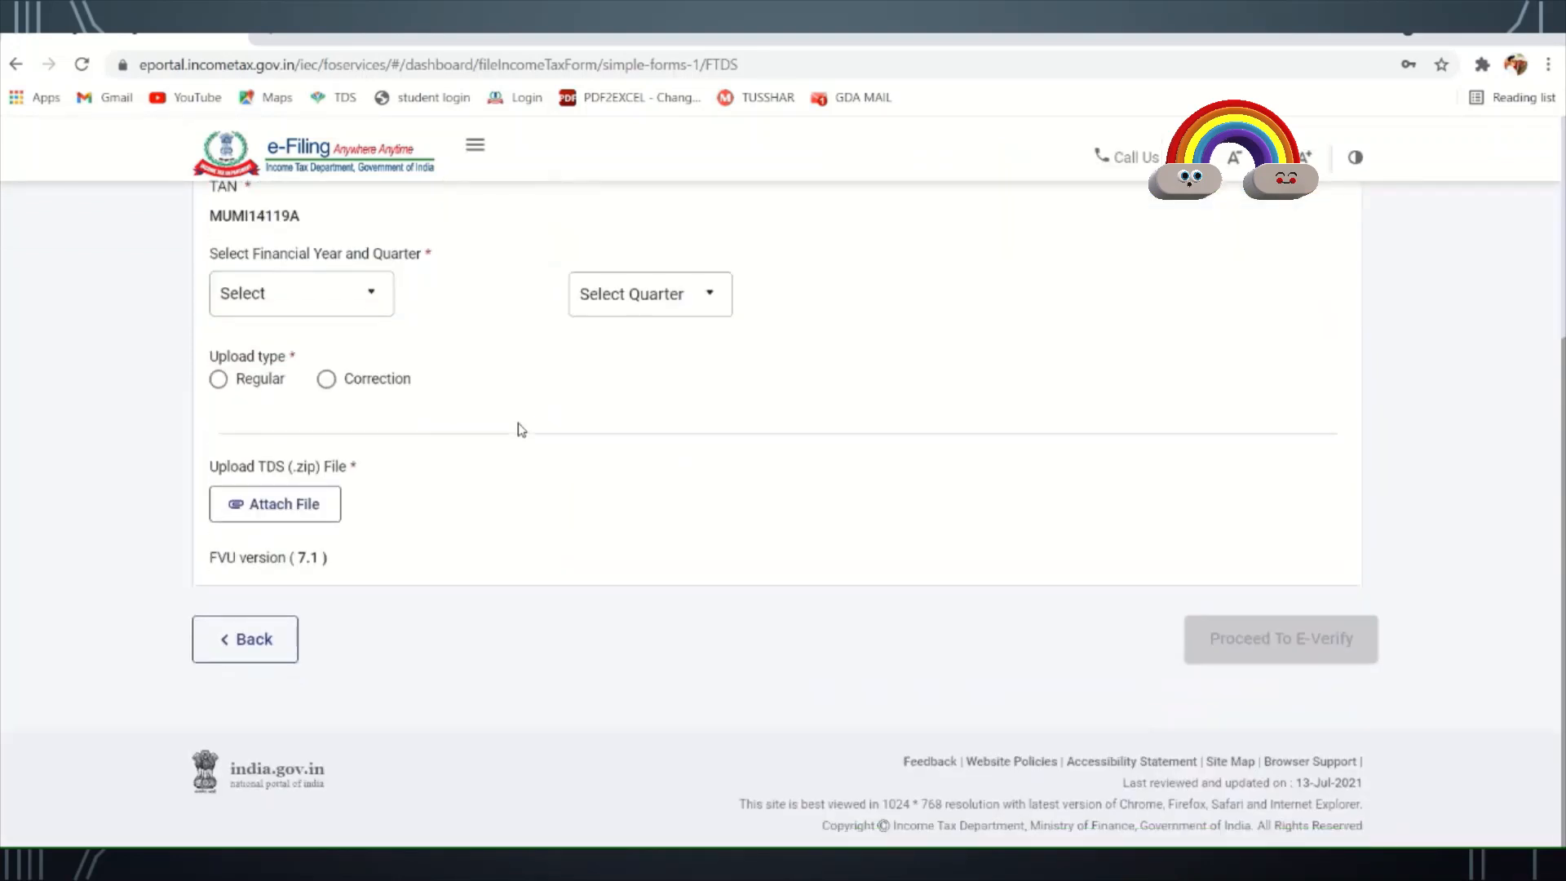
scroll(598, 476, "up", 4)
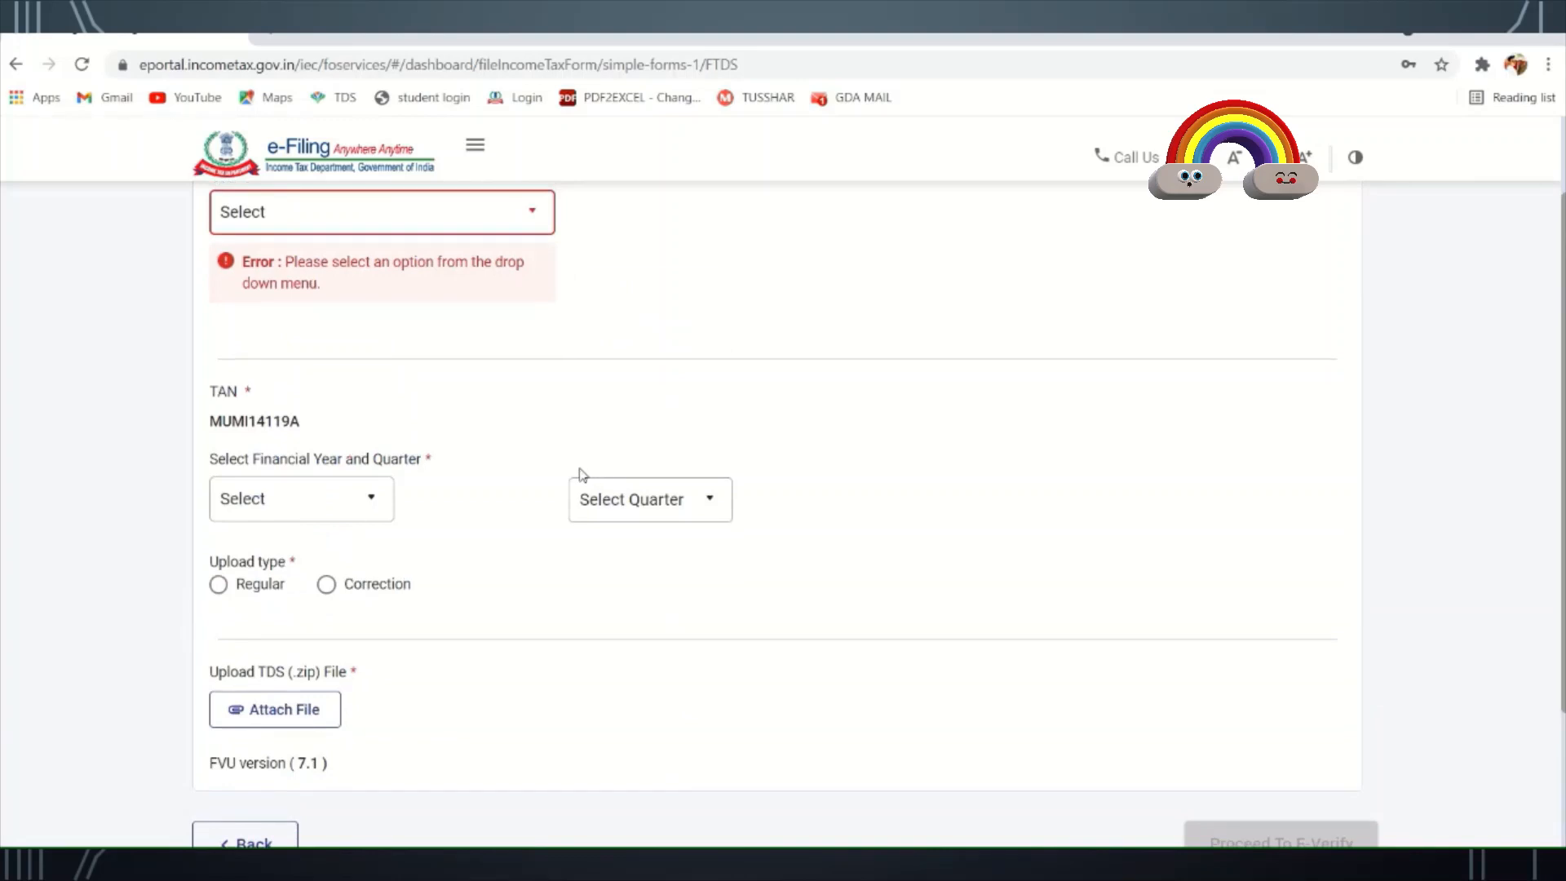
scroll(581, 476, "down", 1)
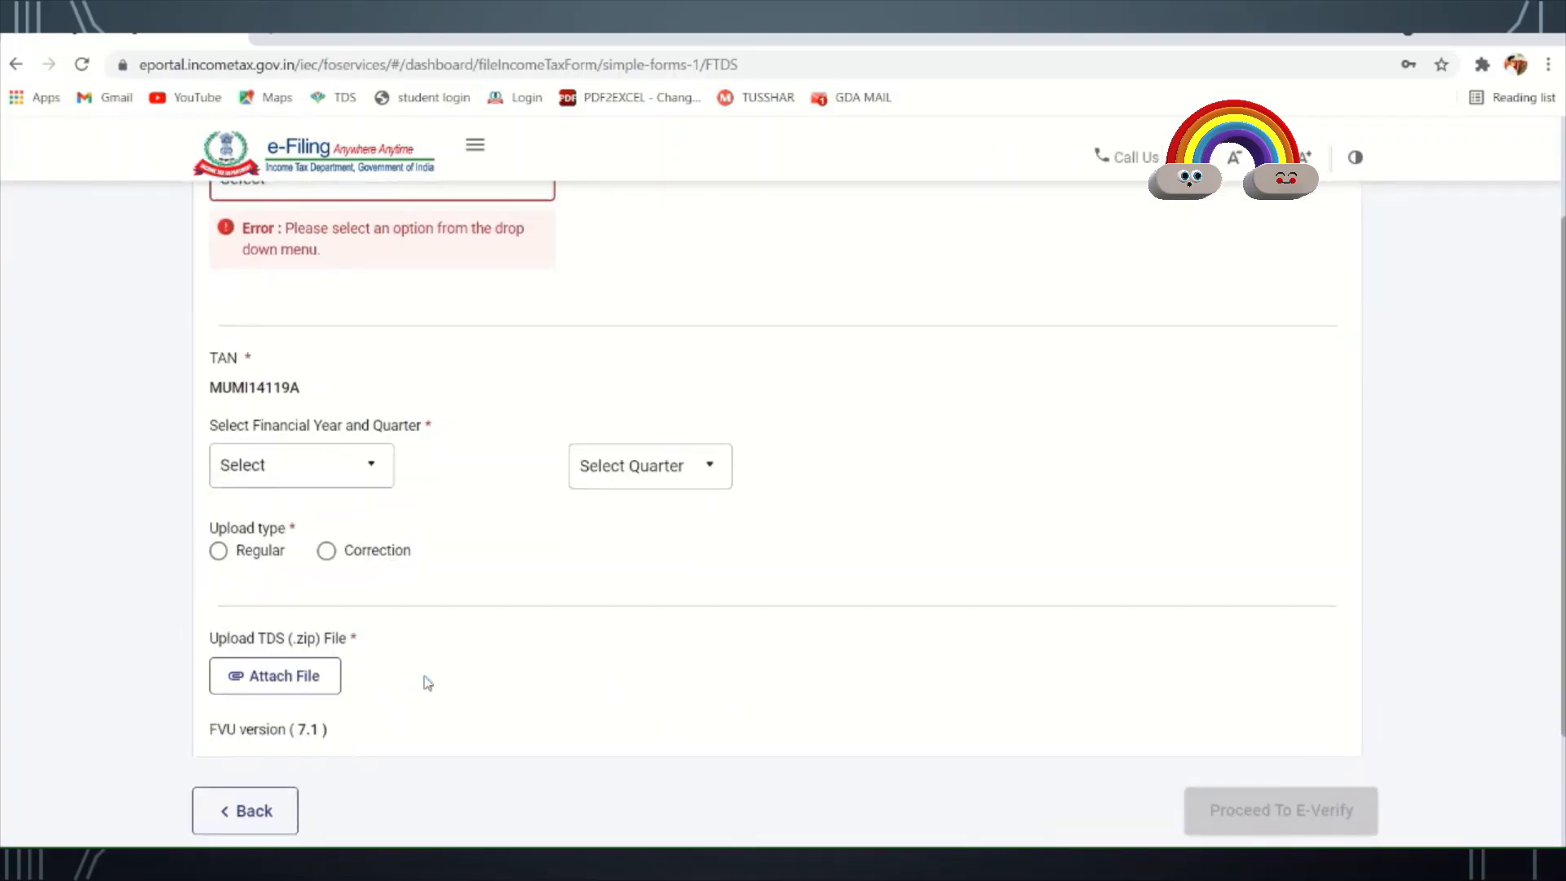
left_click(276, 819)
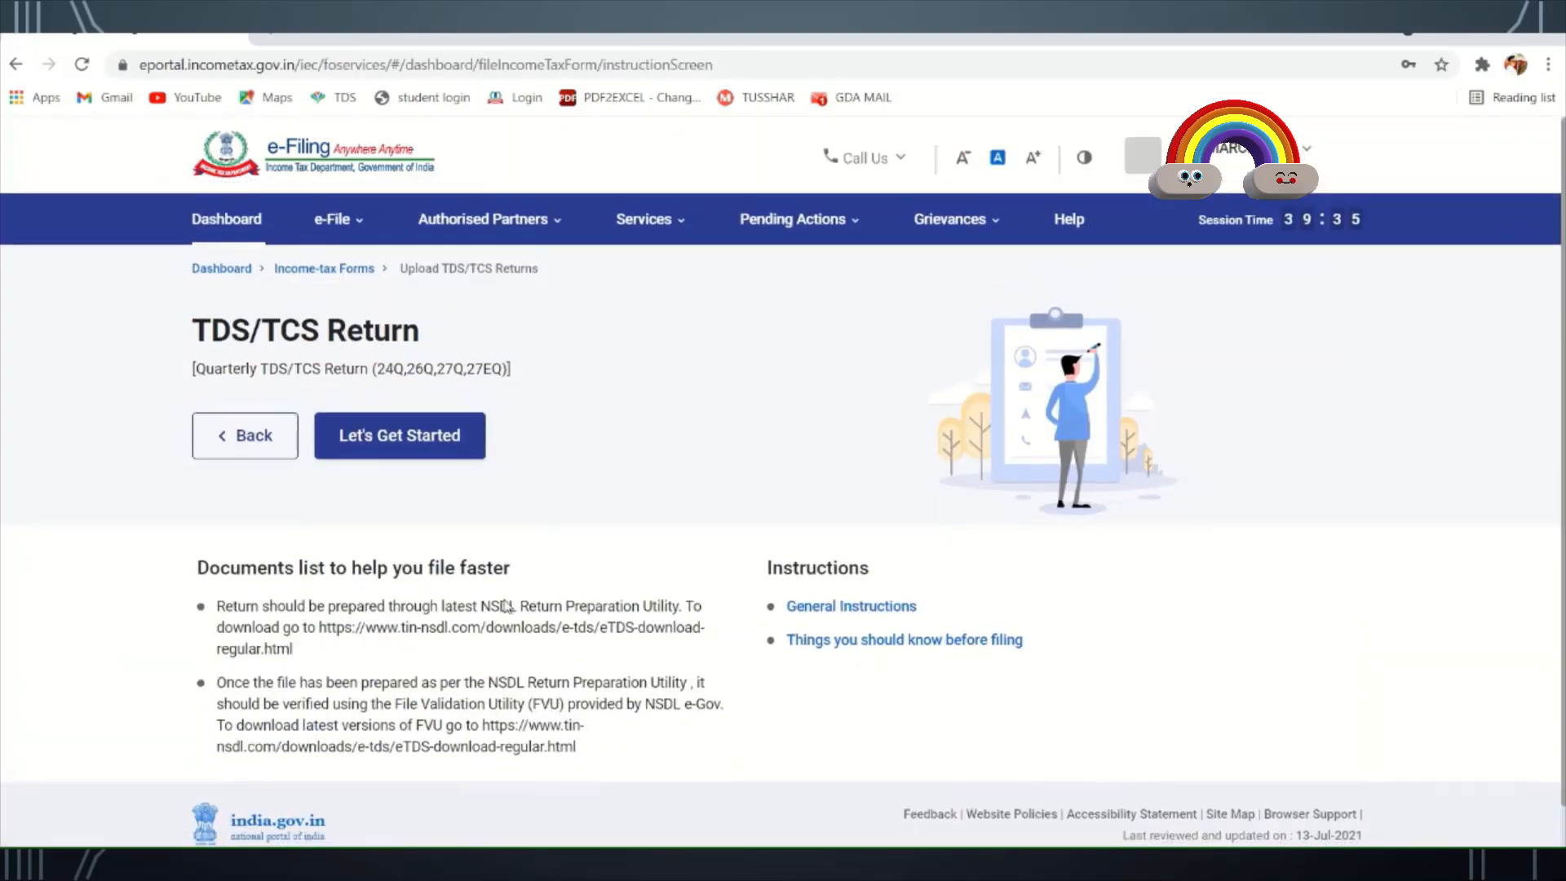
left_click(400, 436)
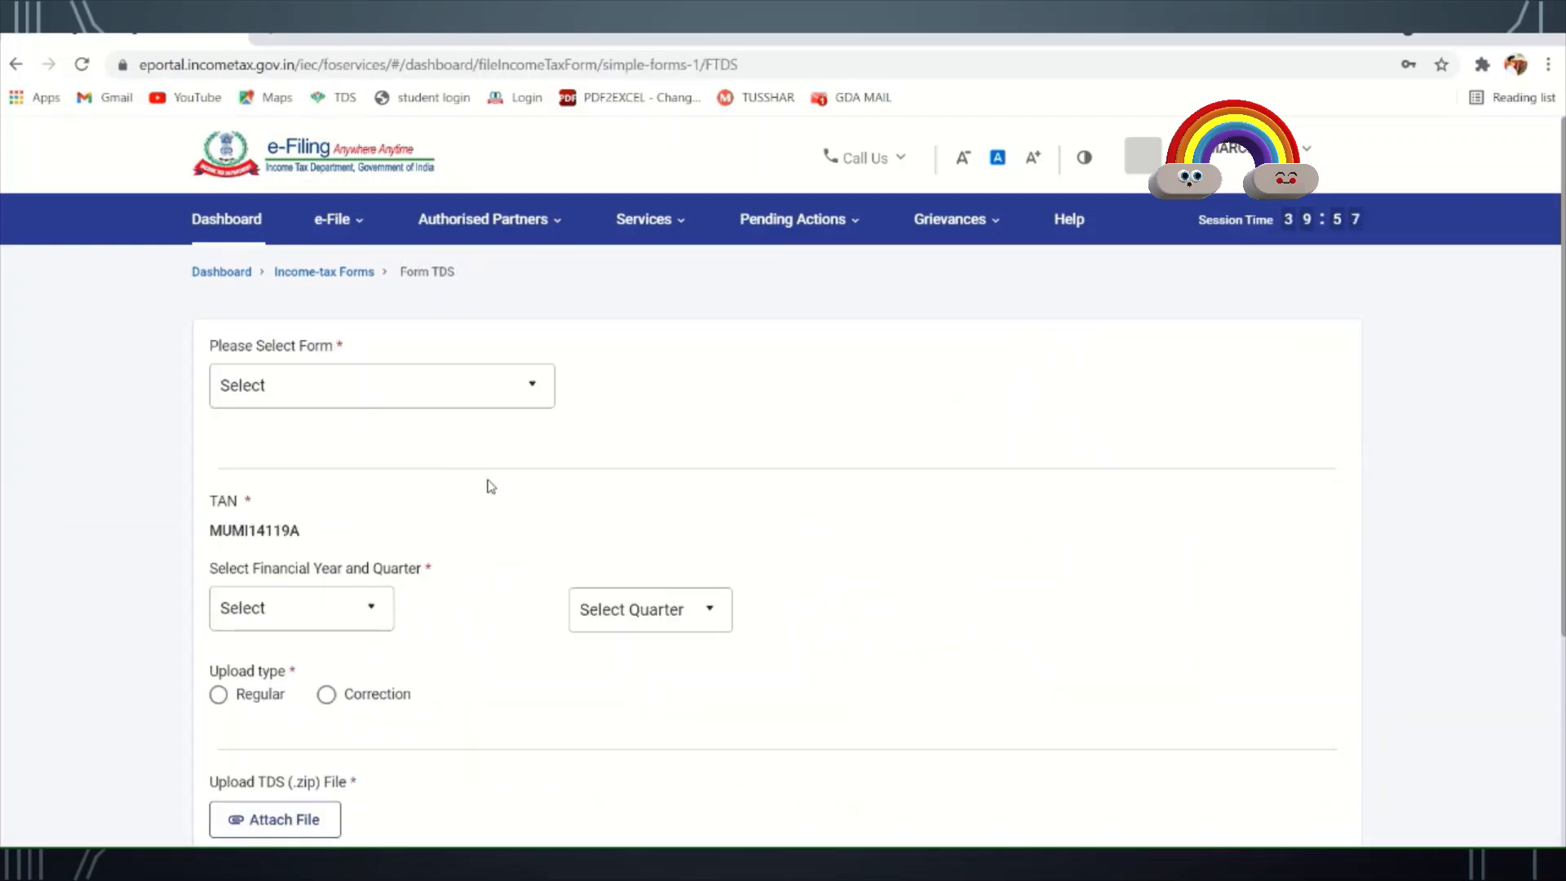
- Choose form 26Q (Other than salary), financial year 2021-22, quarter Q1 and Regular upload type
left_click(479, 394)
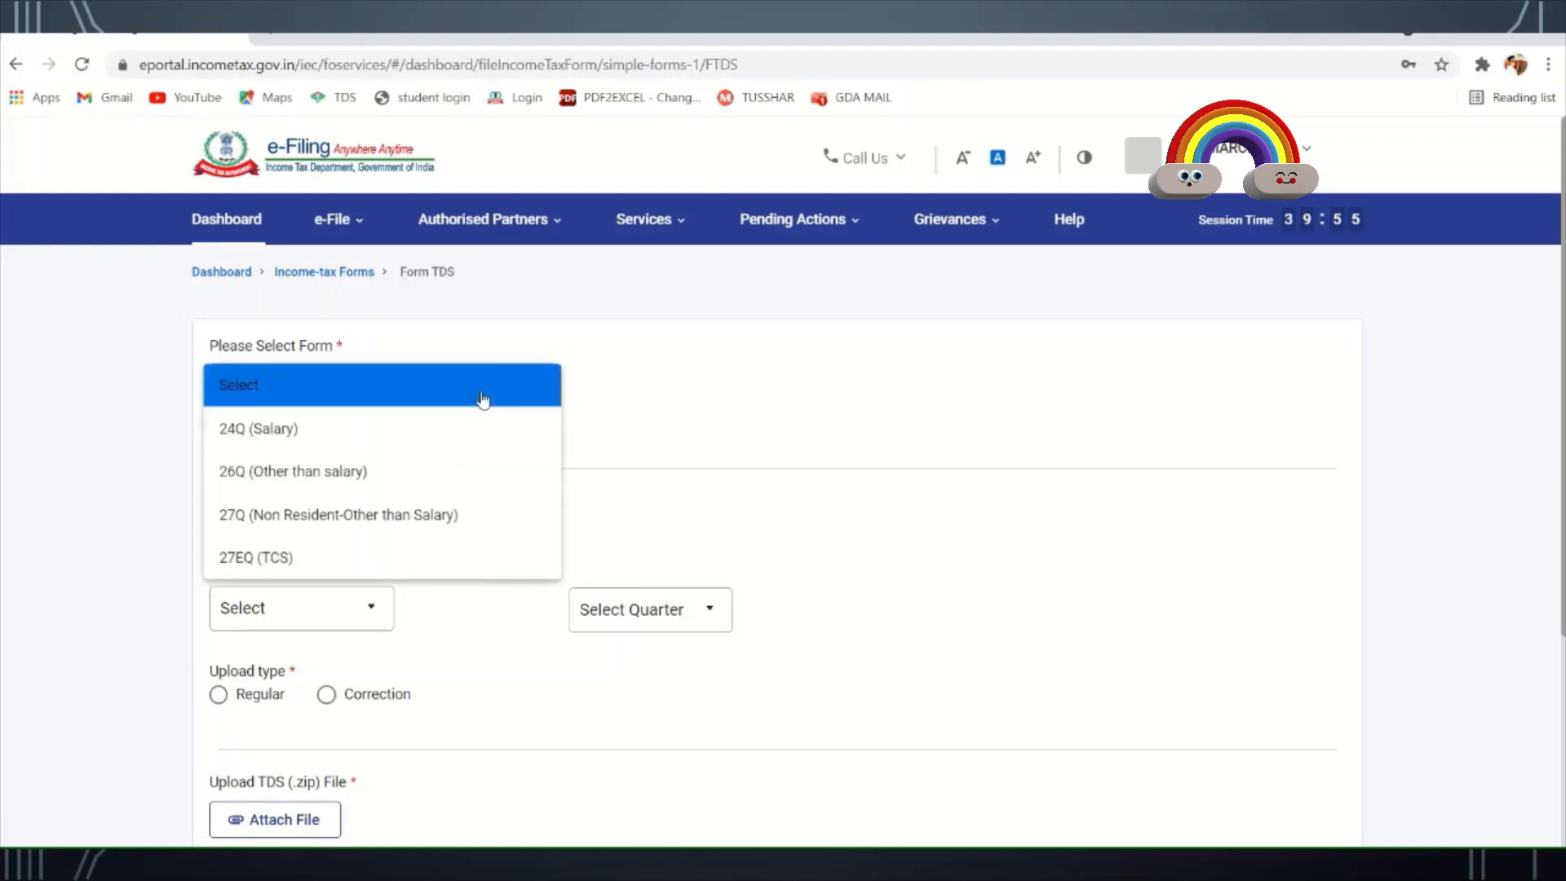
left_click(398, 470)
scroll(598, 462, "down", 3)
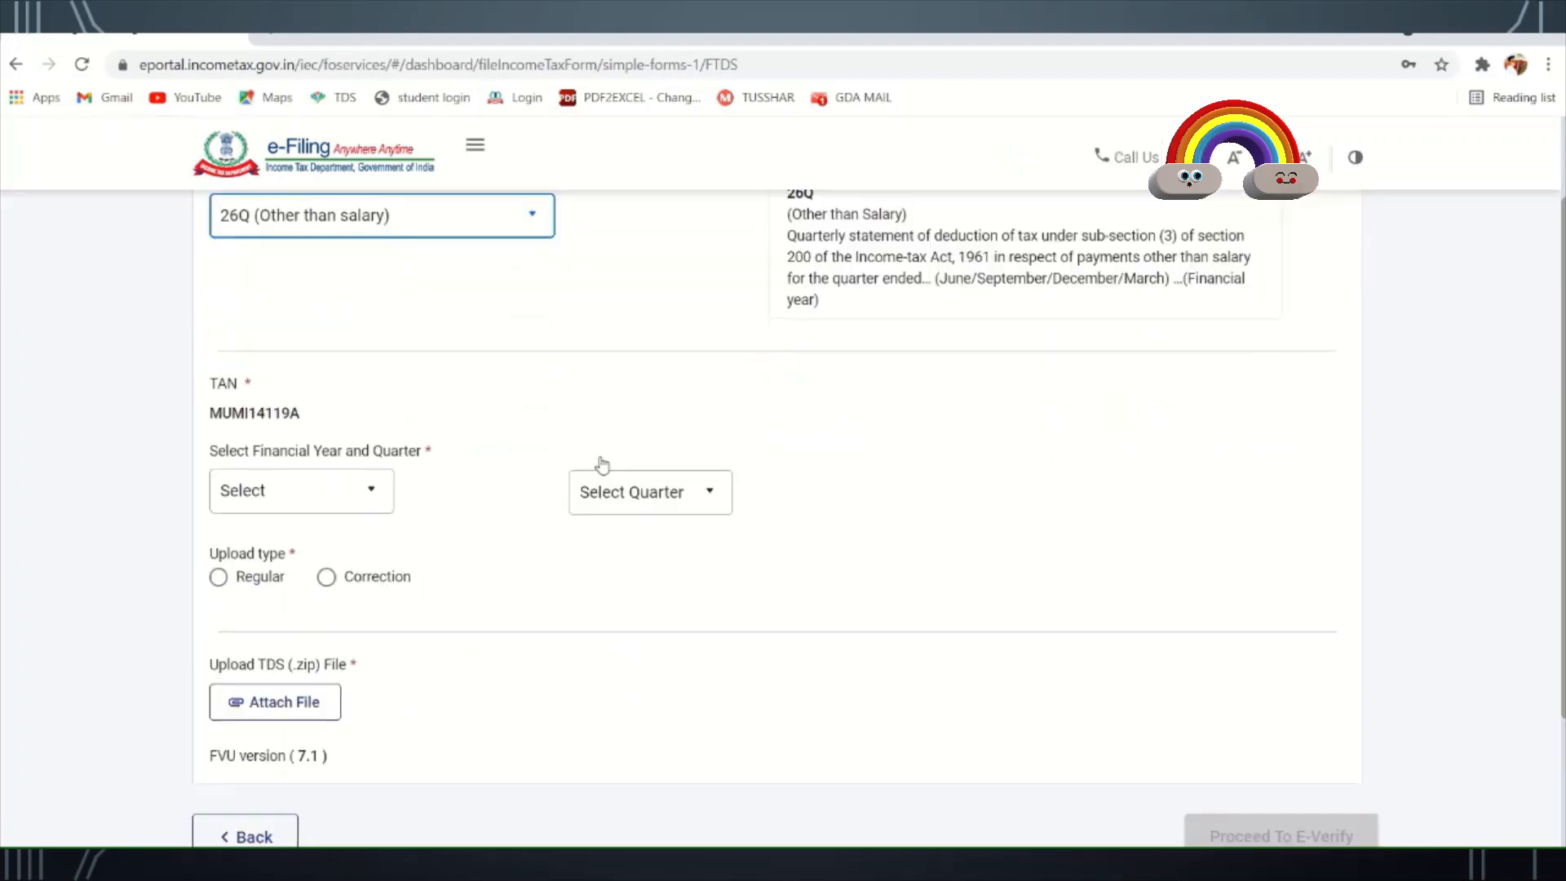
left_click(380, 467)
scroll(350, 544, "down", 4)
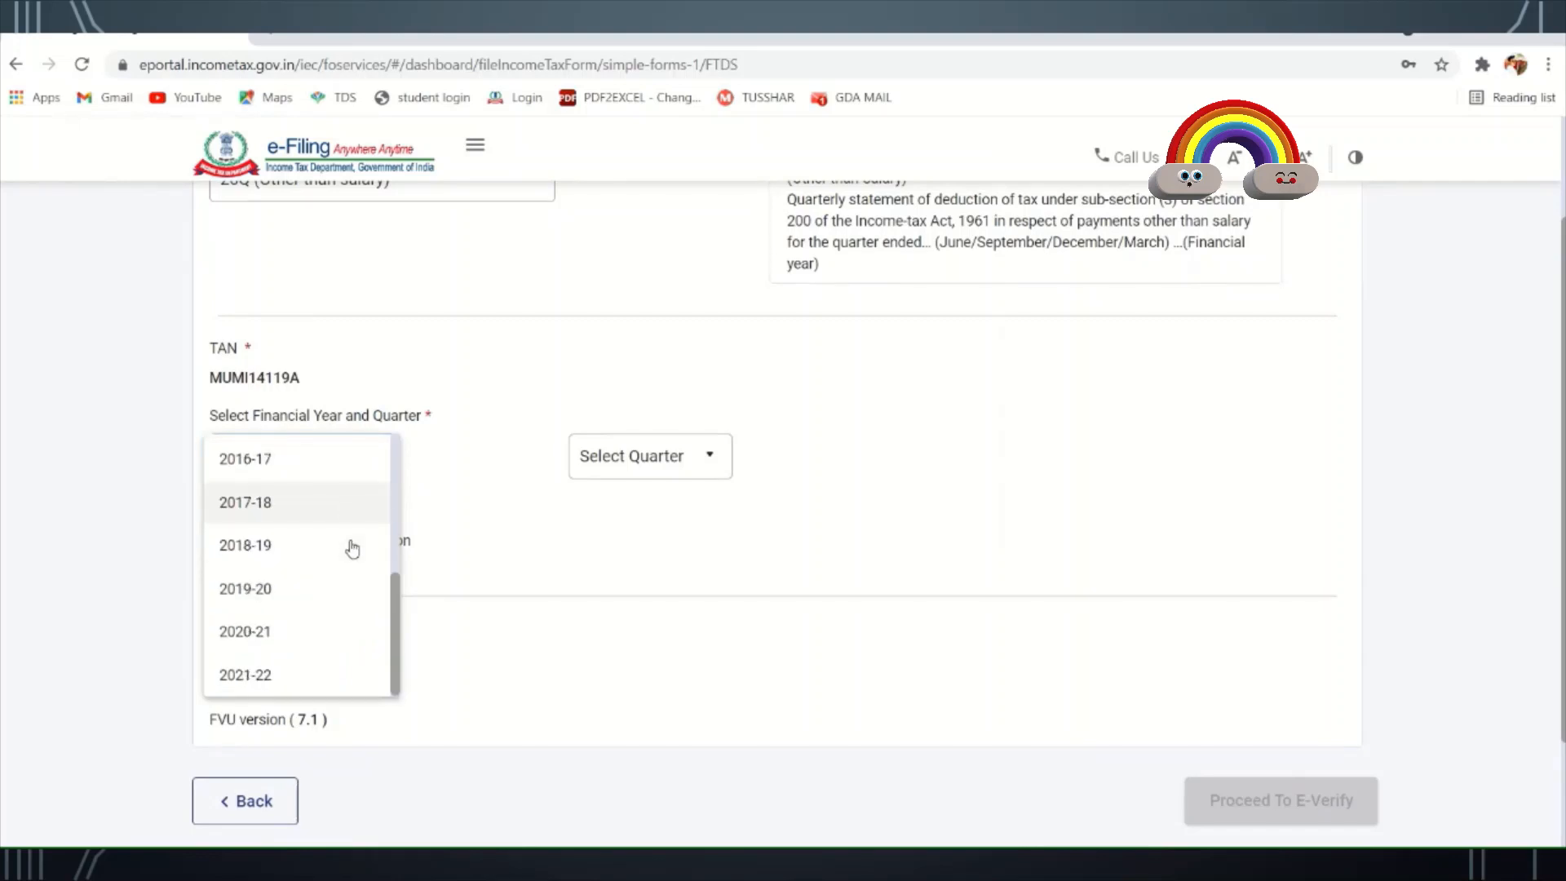
scroll(353, 548, "down", 2)
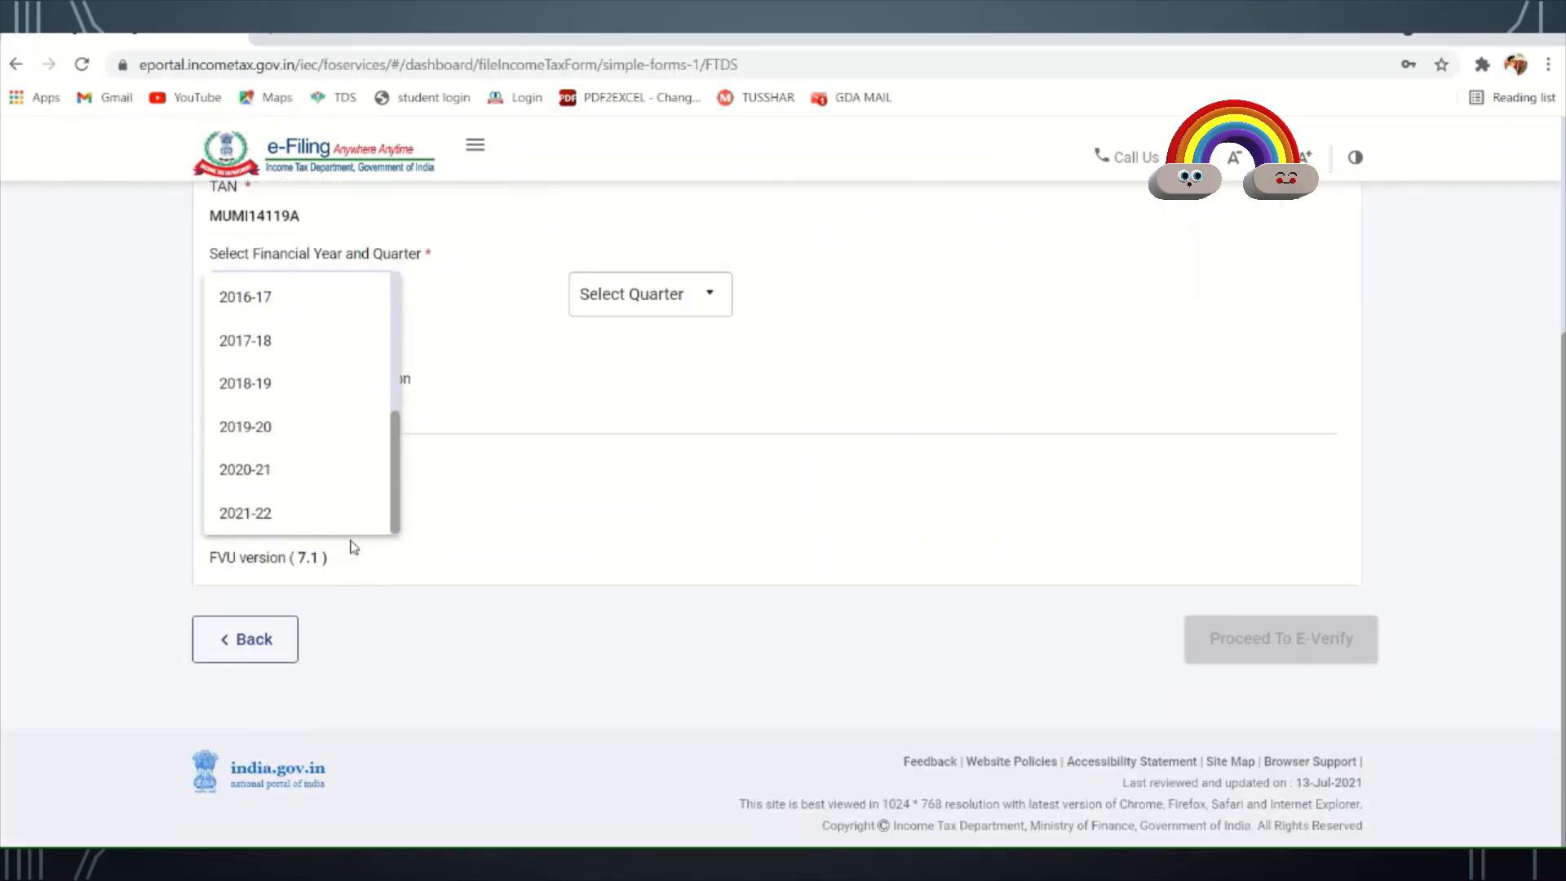
left_click(270, 514)
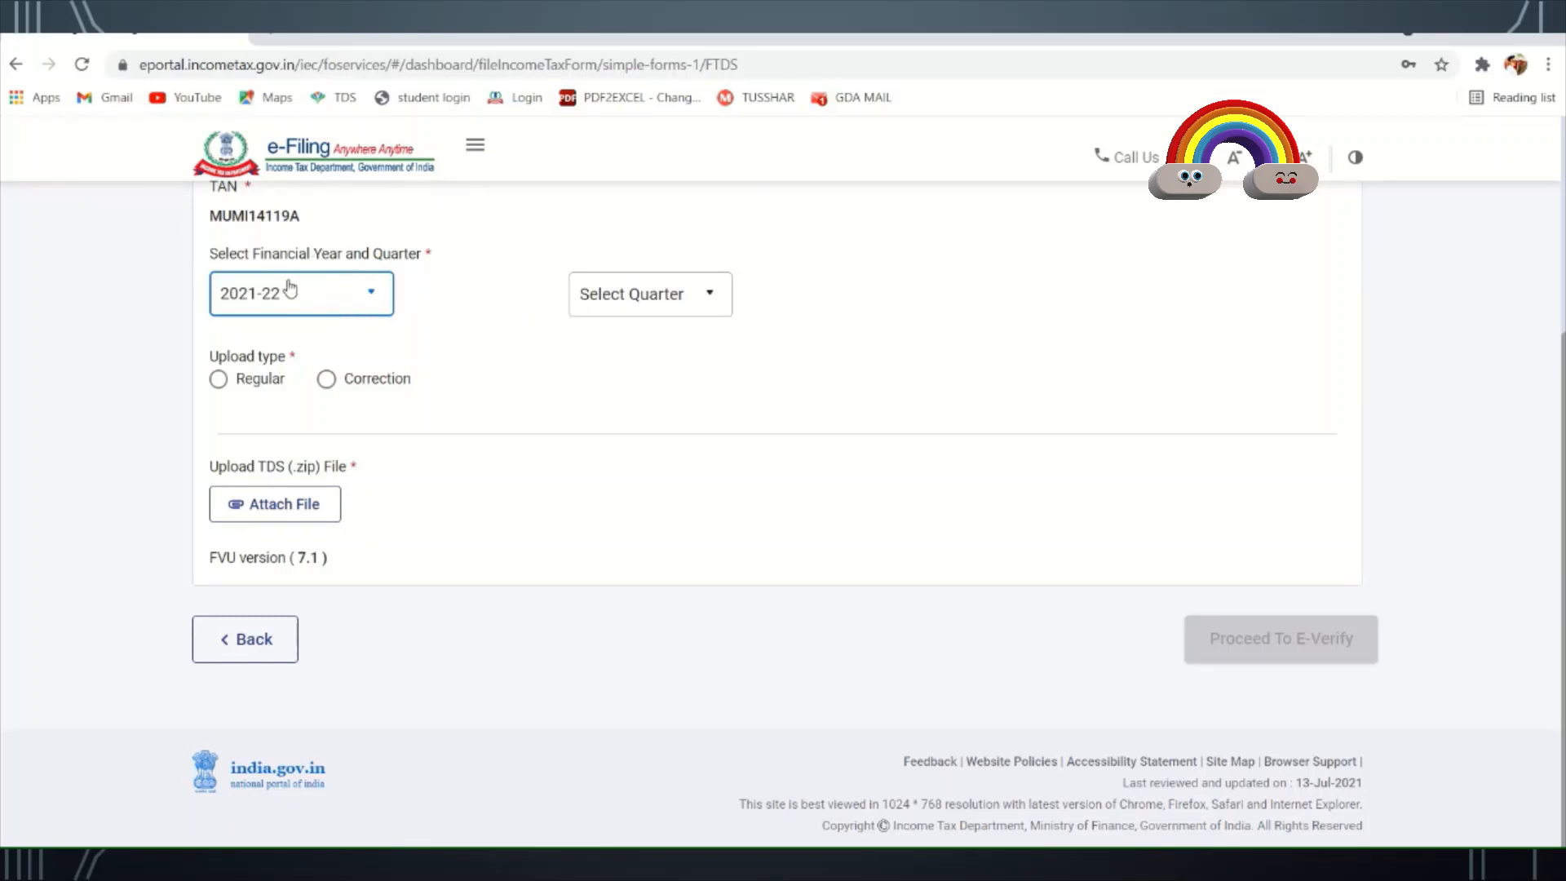
left_click(591, 308)
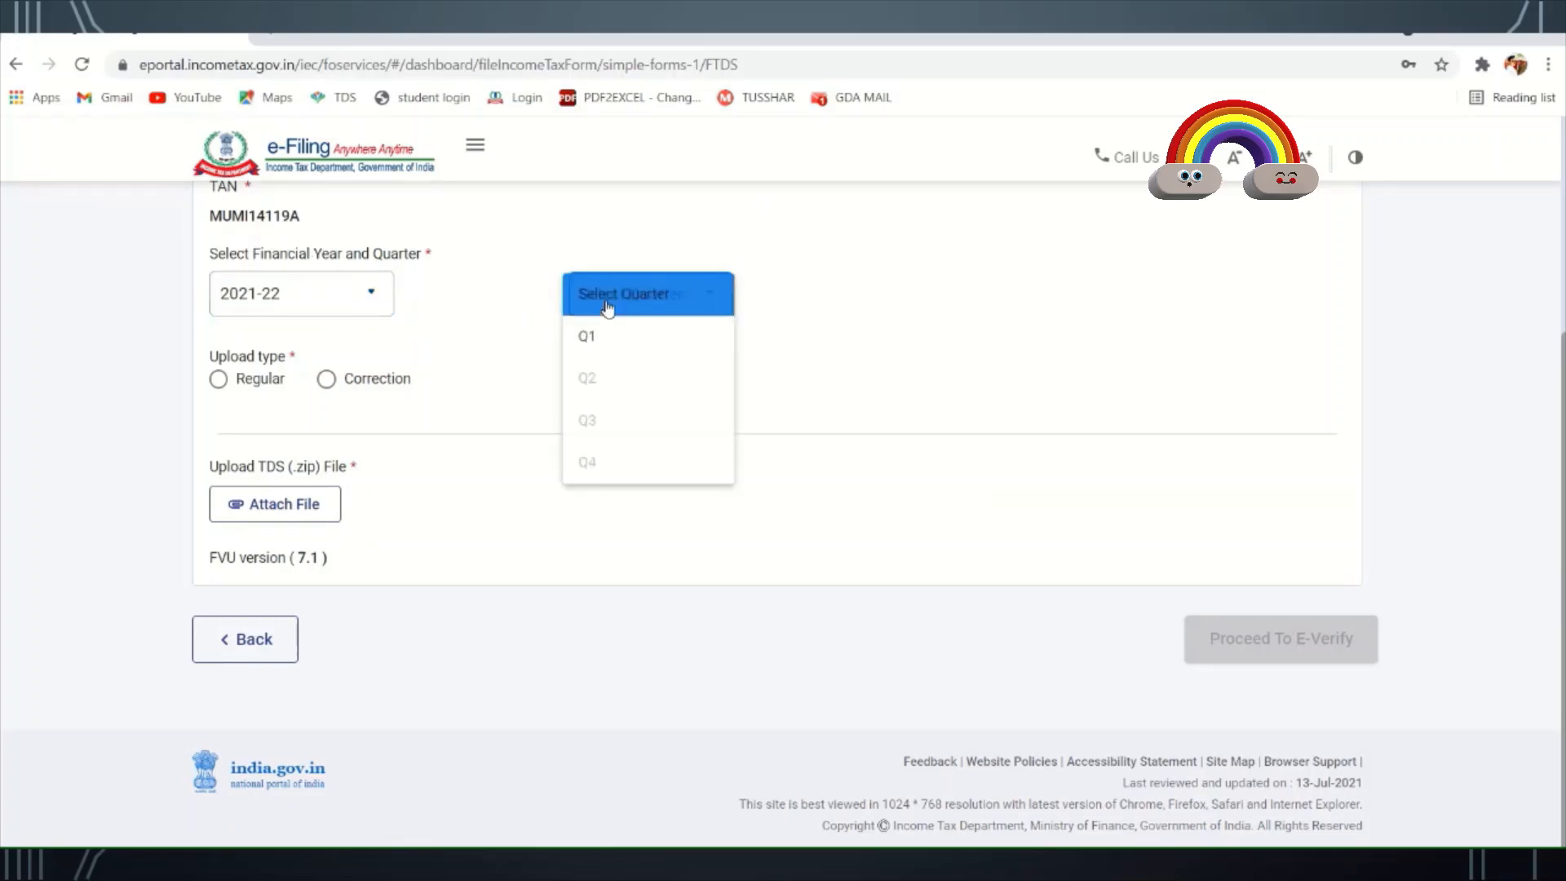
left_click(627, 343)
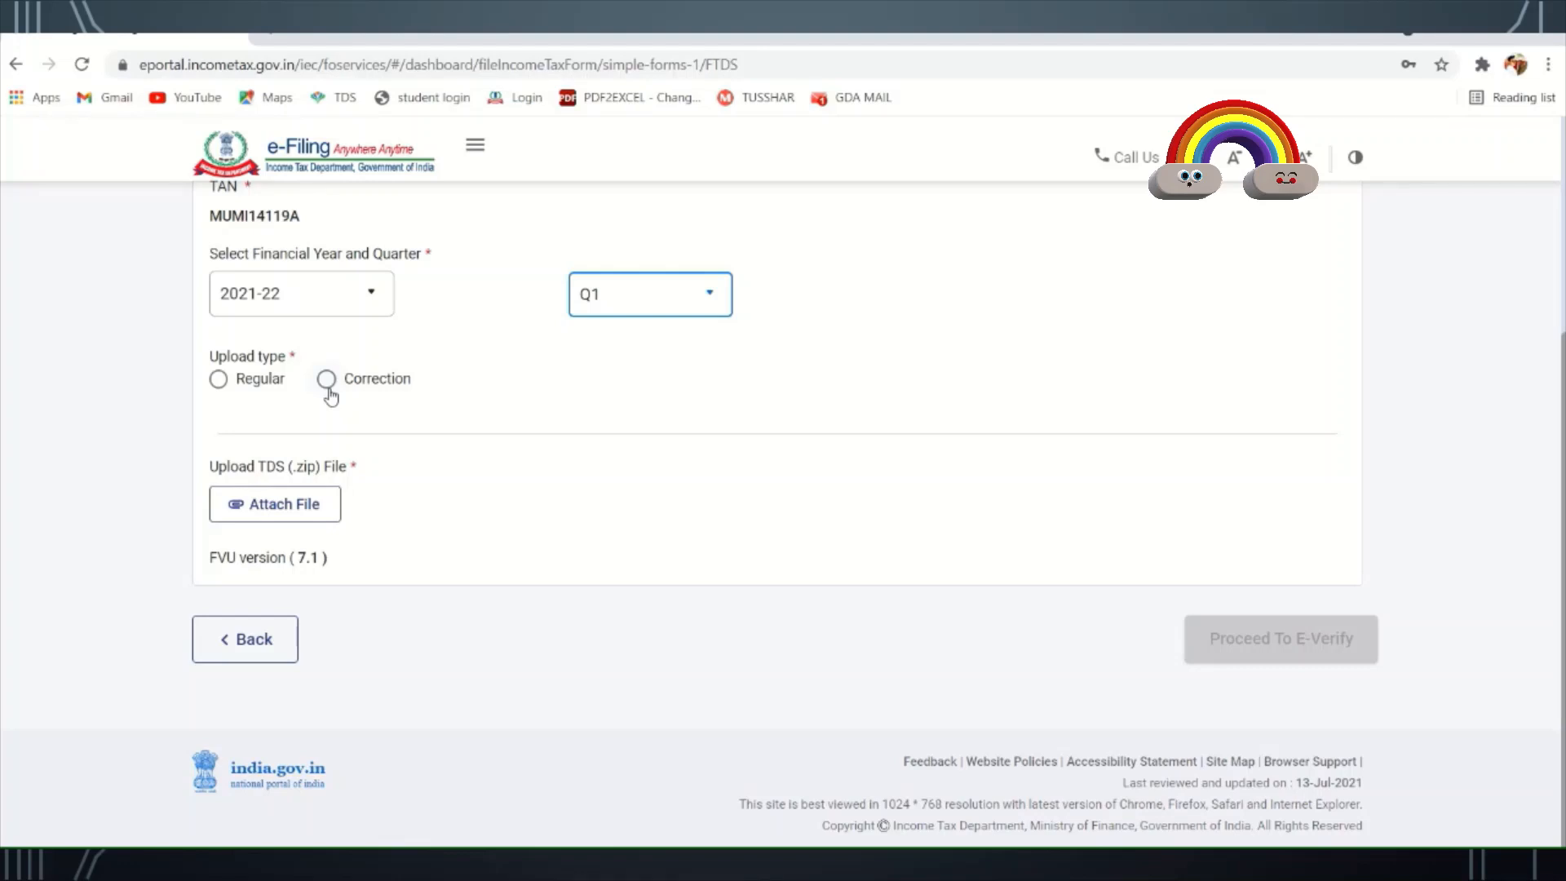
left_click(219, 380)
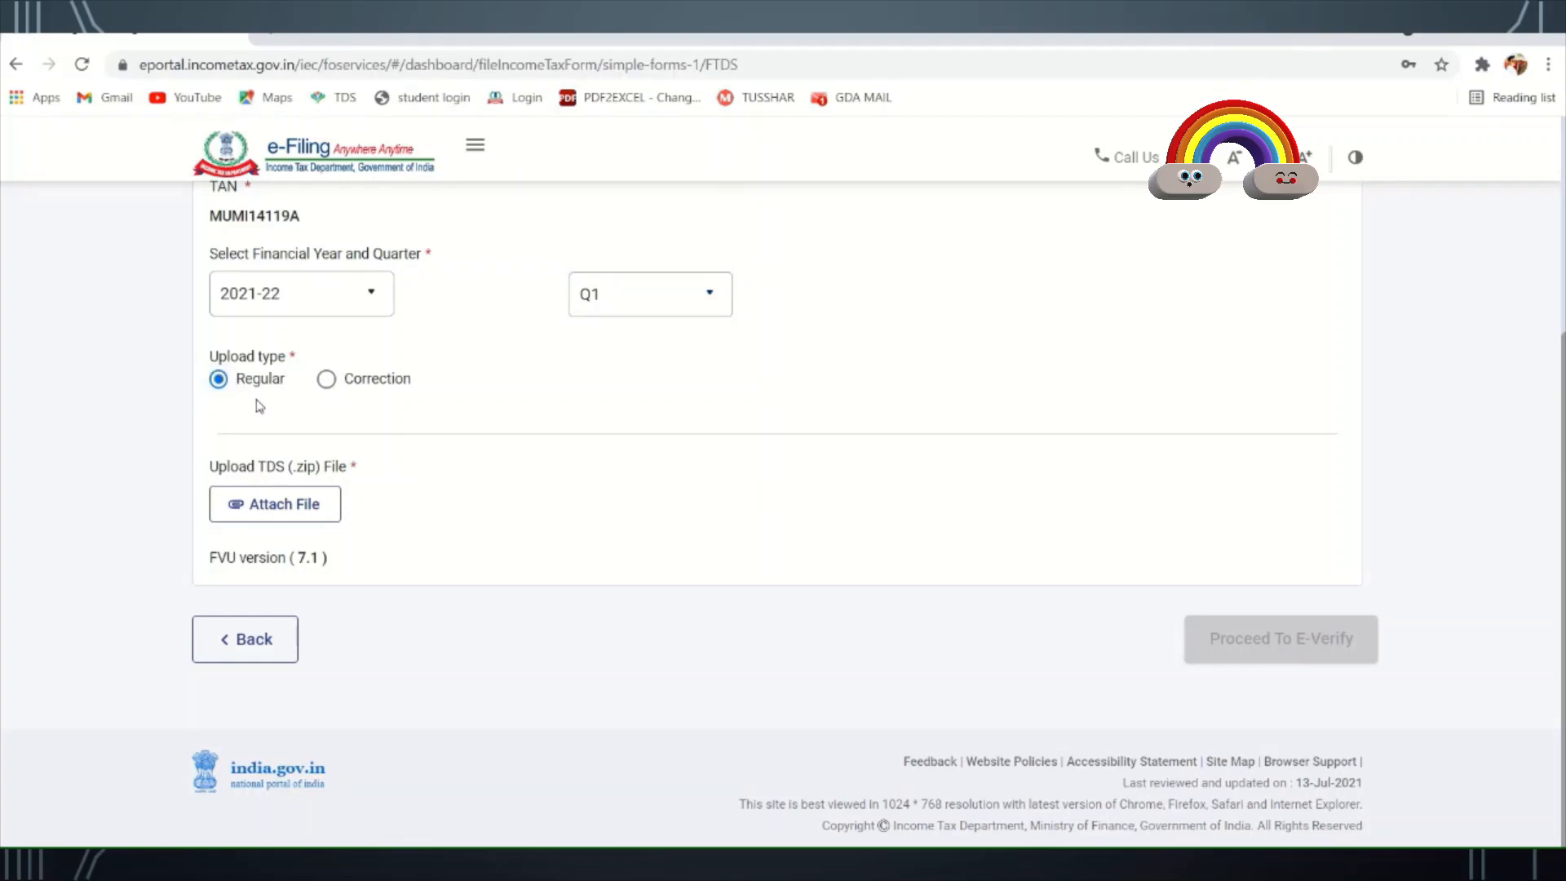
left_click(301, 506)
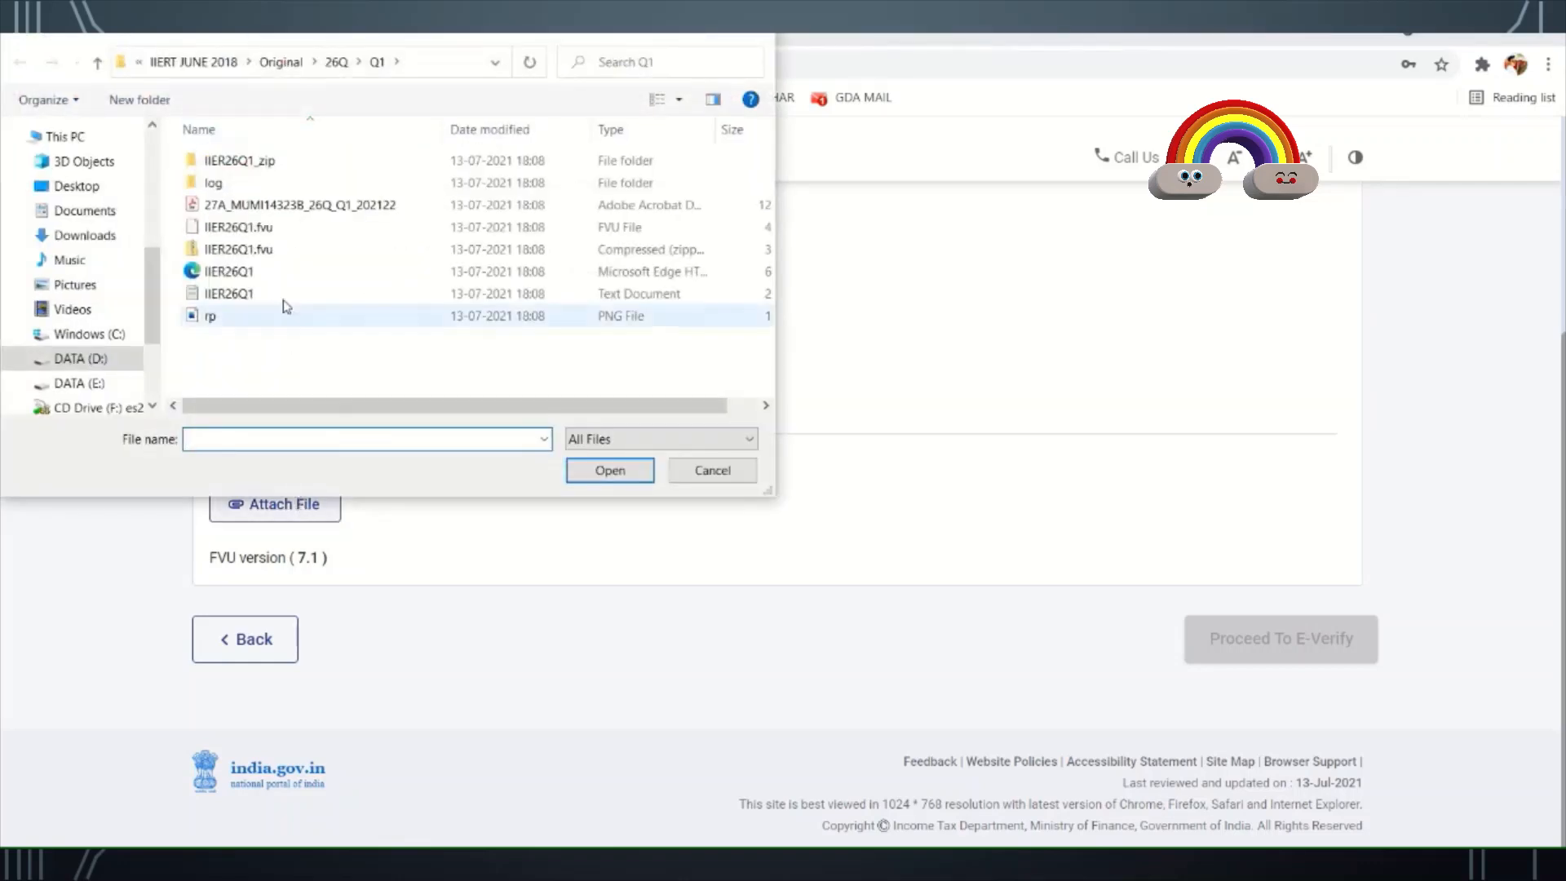
- Attach IIER26Q1.fvu.zip from Desktop > Original > 26Q > Q1 and proceed to e-Verify
left_click(92, 189)
double_click(249, 162)
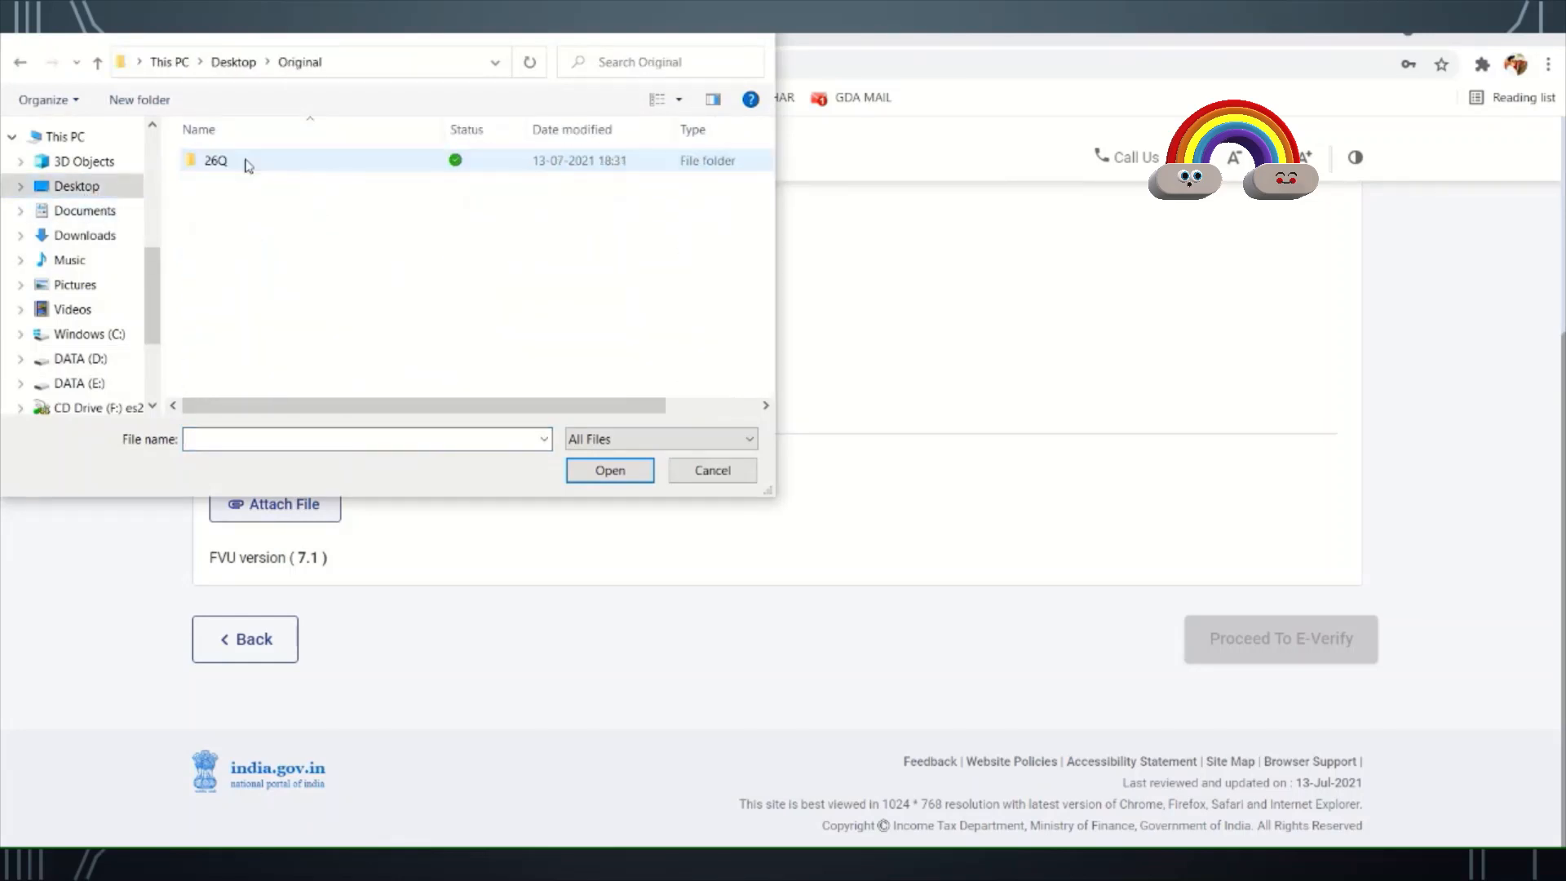
double_click(247, 162)
double_click(247, 161)
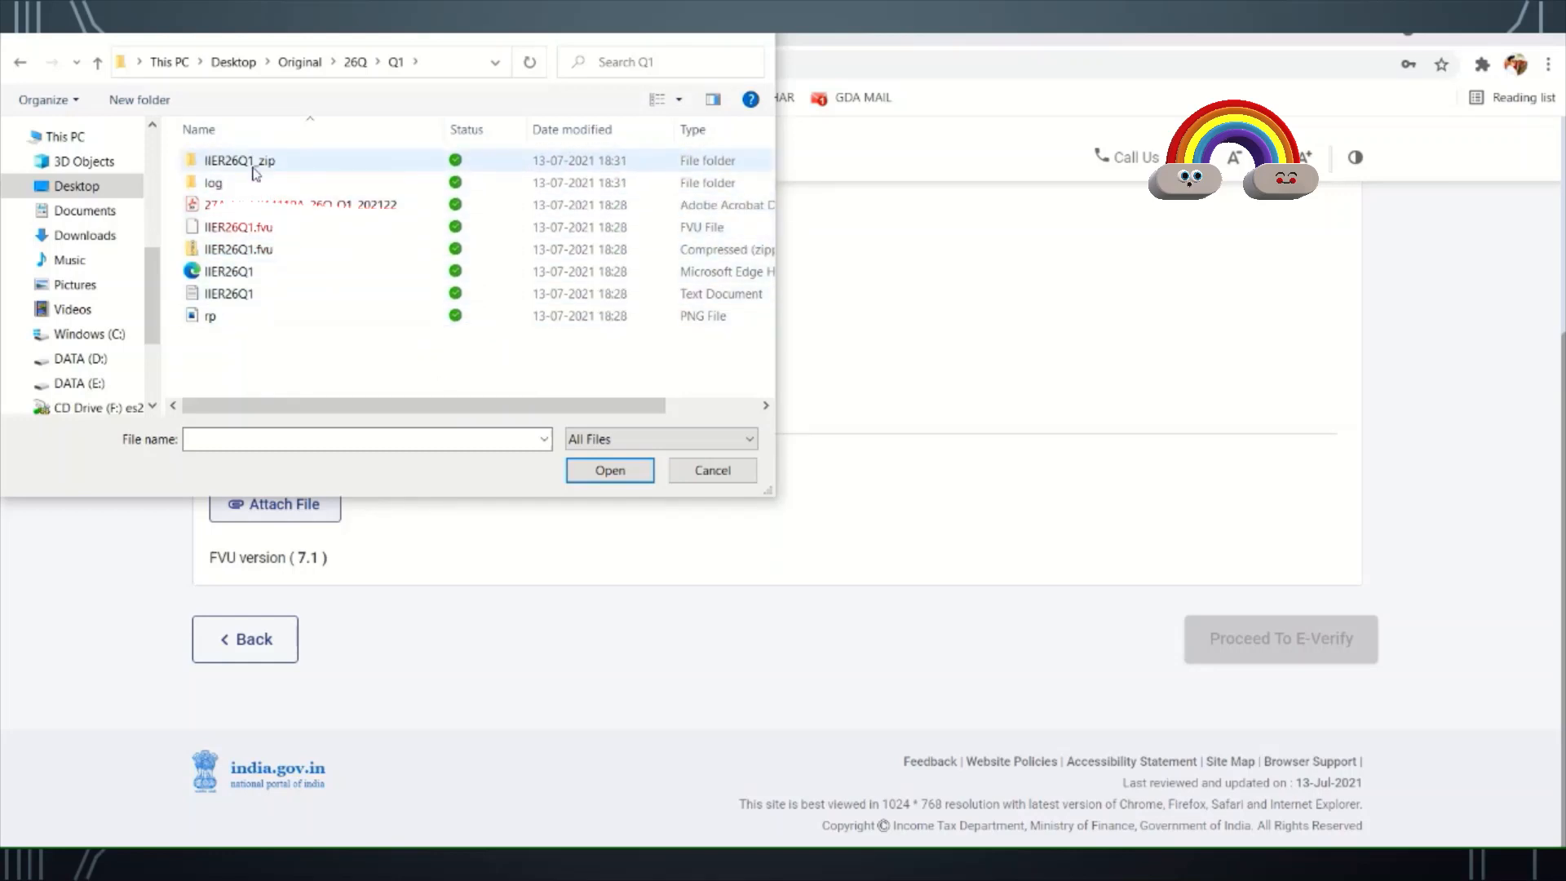
left_click(256, 251)
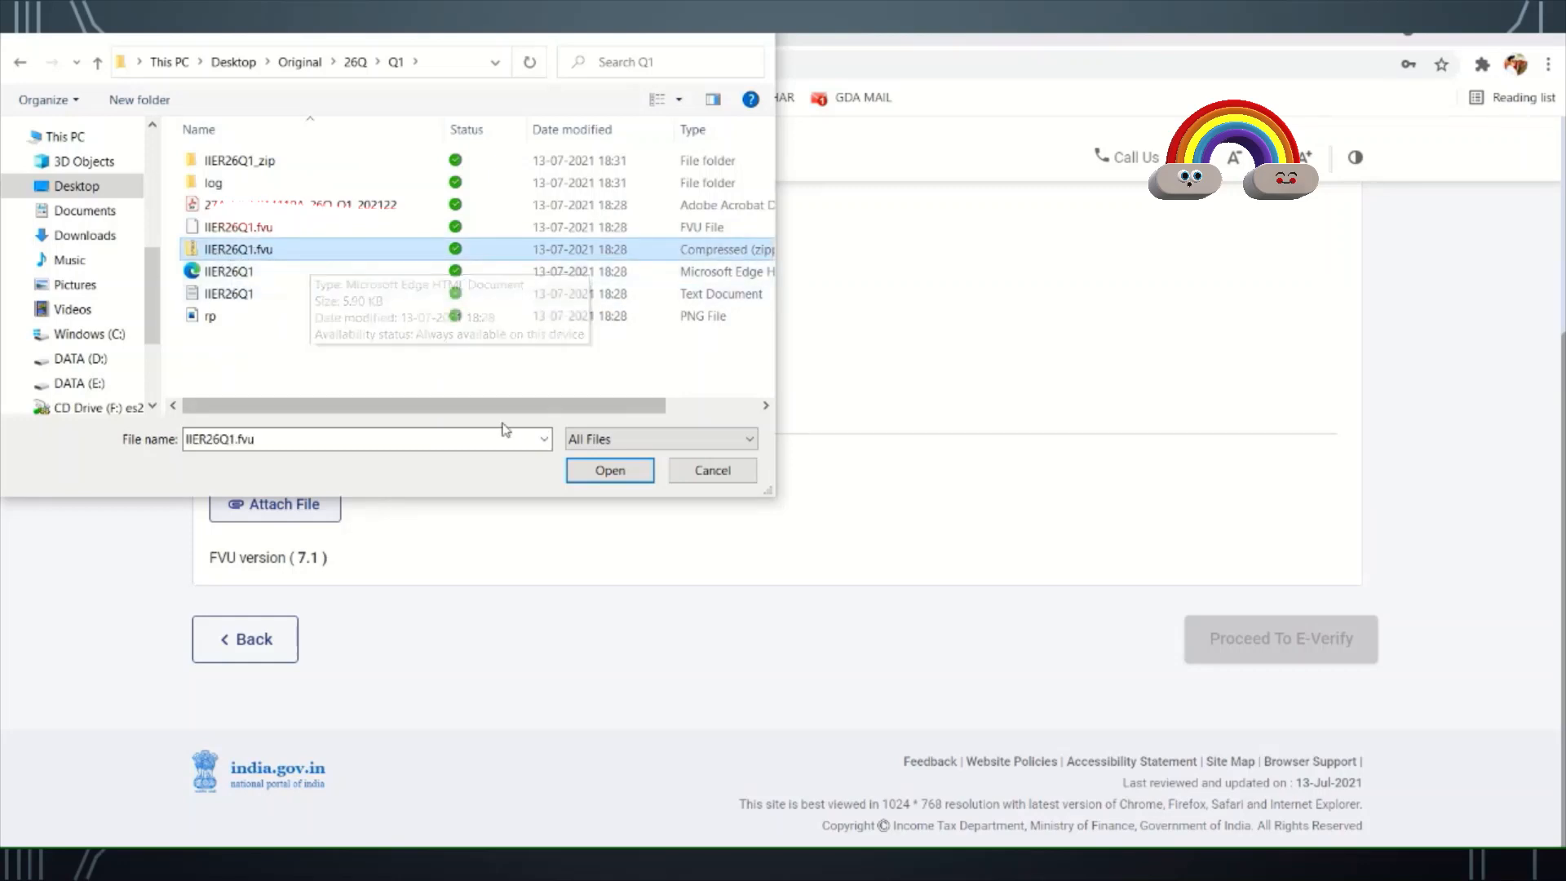
left_click(610, 471)
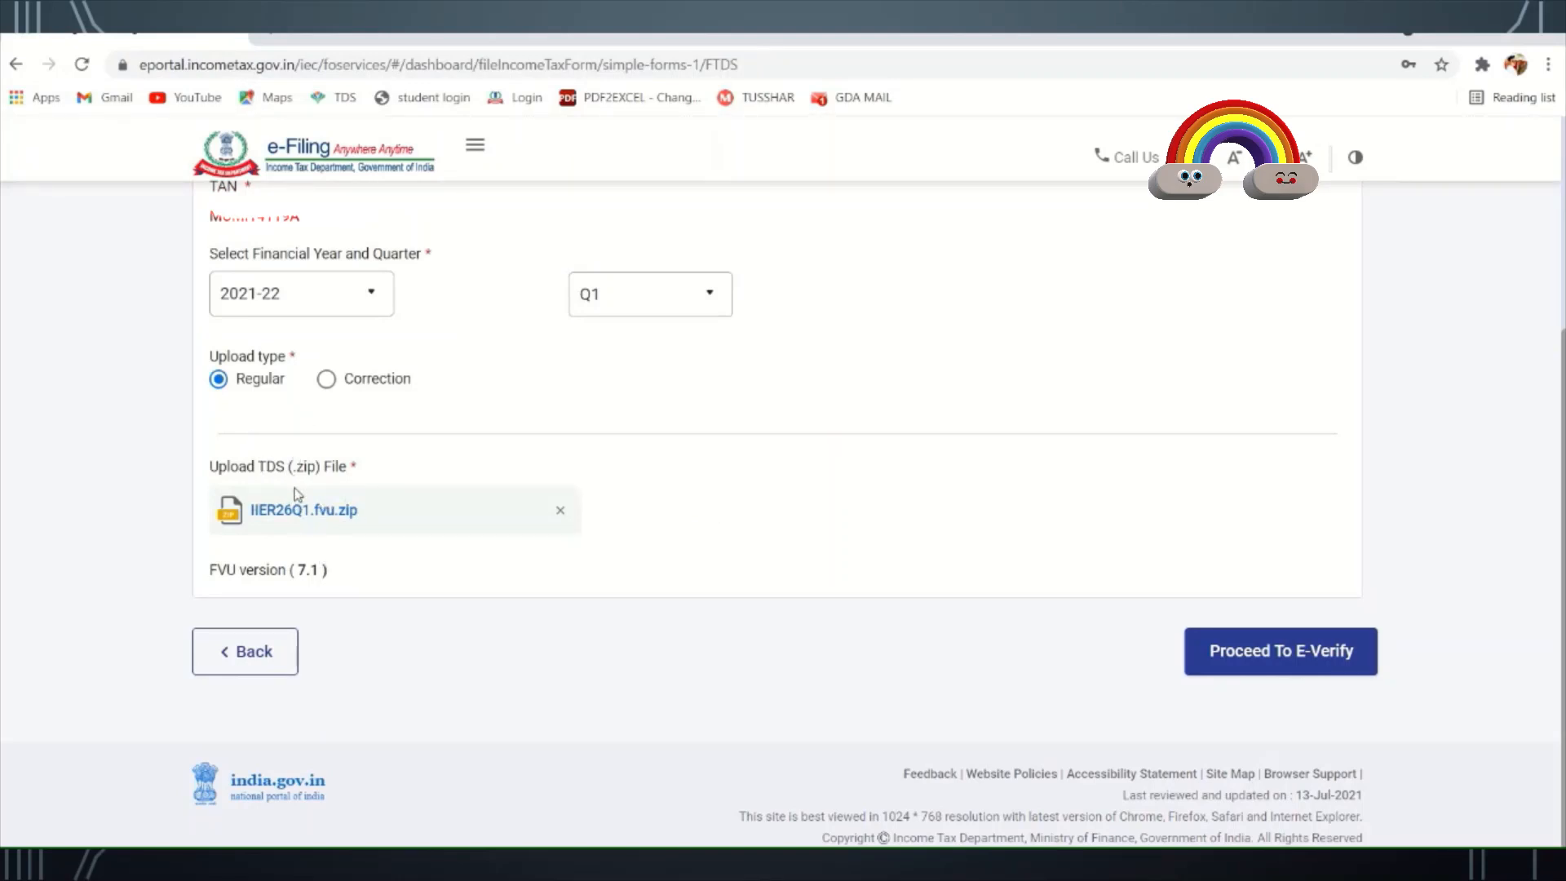
left_click(1259, 674)
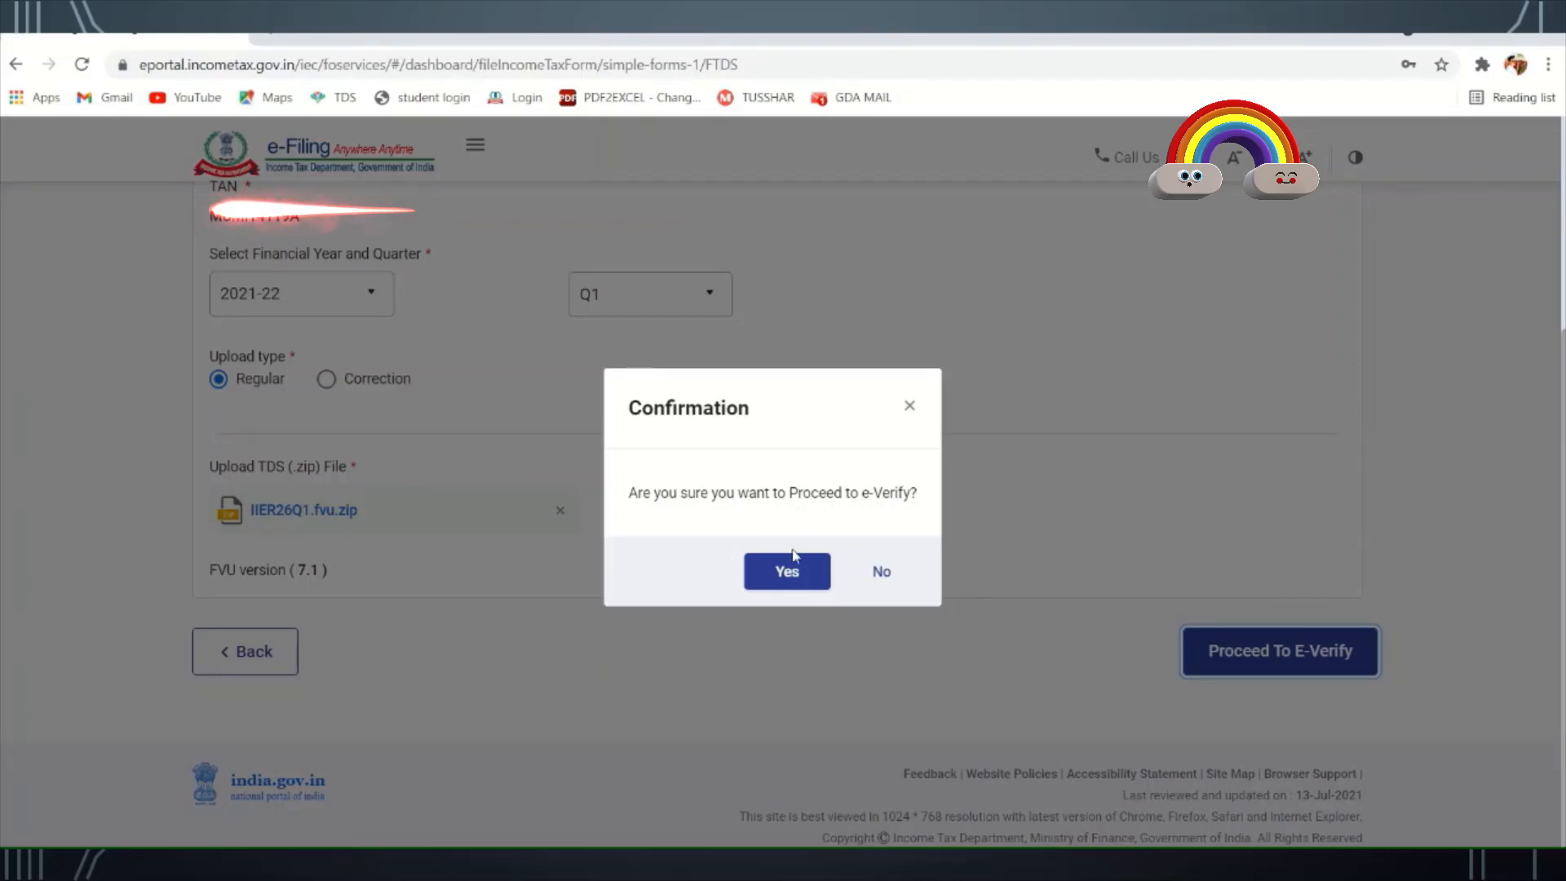
- Confirm e-Verify, select Digital Signature Certificate (DSC) verification and continue to the DSC page
left_click(807, 571)
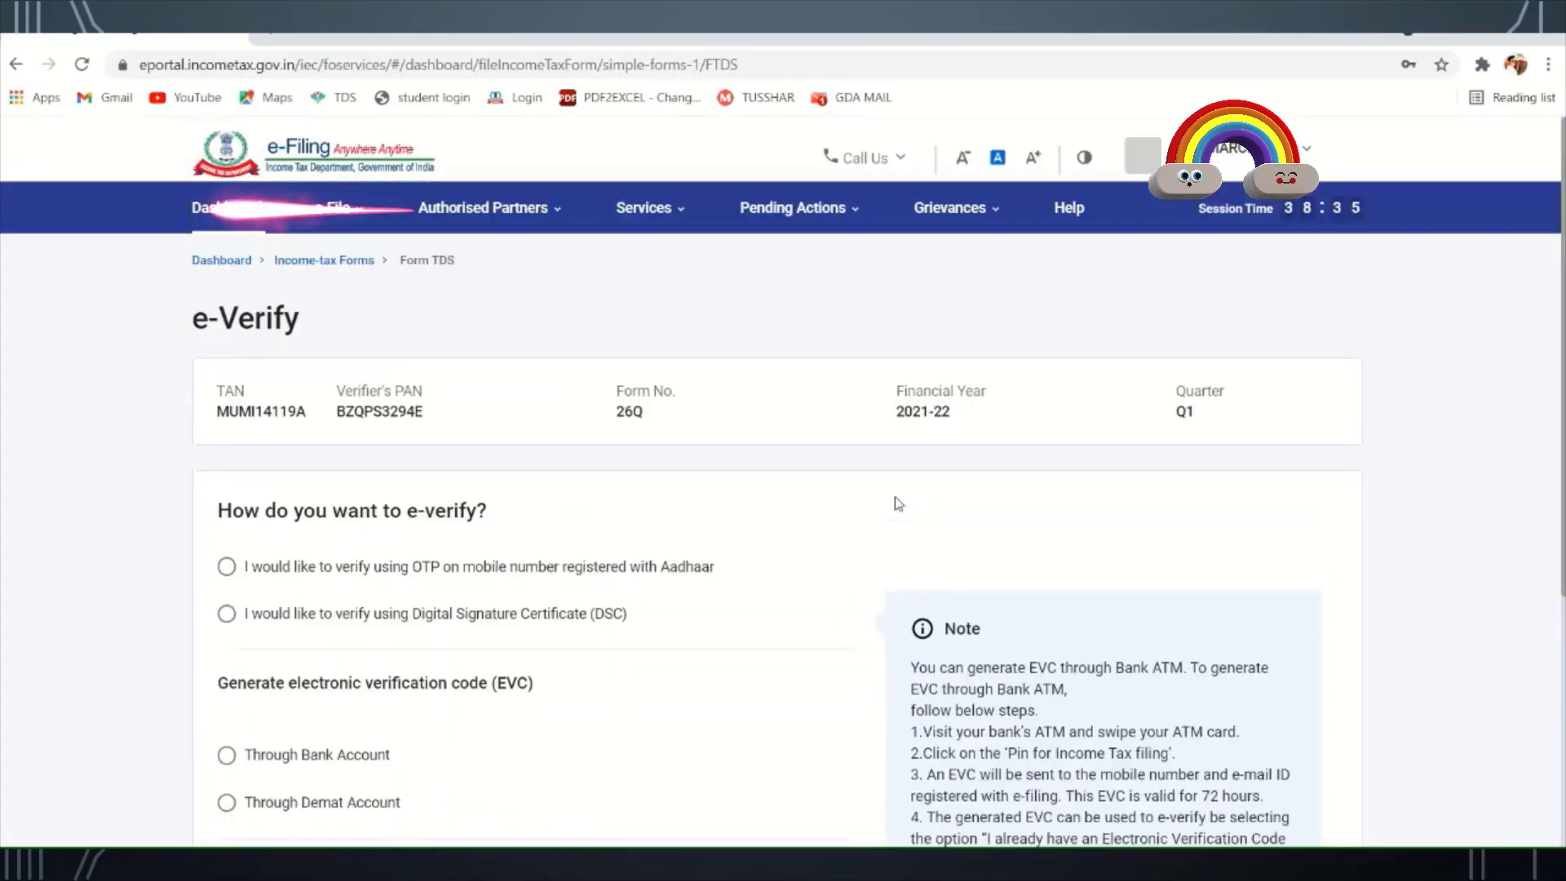
scroll(898, 502, "down", 2)
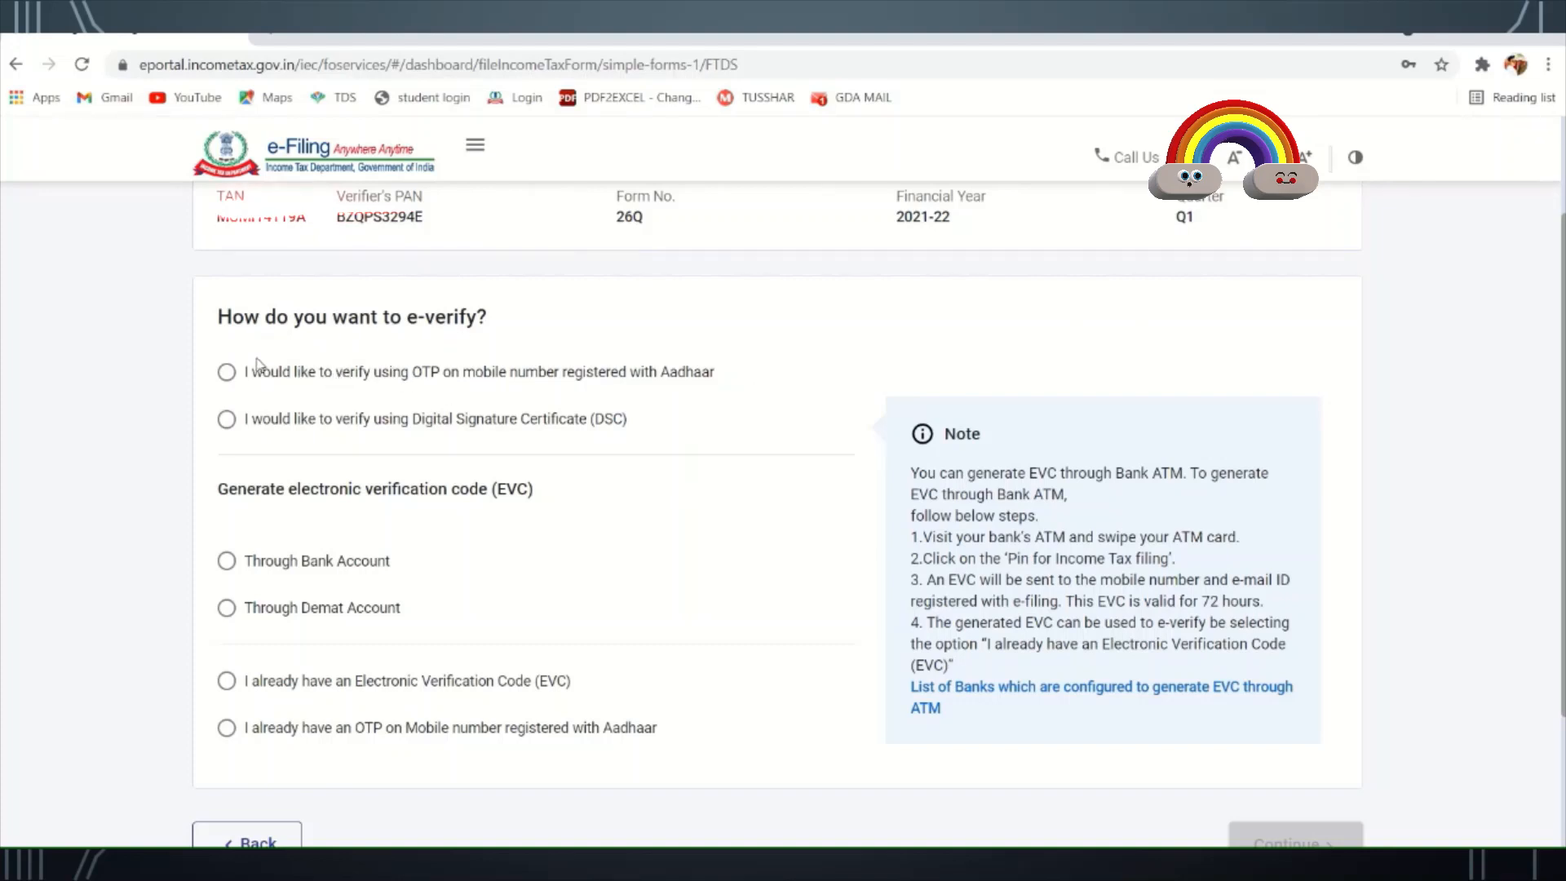
left_click(227, 373)
left_click(227, 420)
left_click(227, 561)
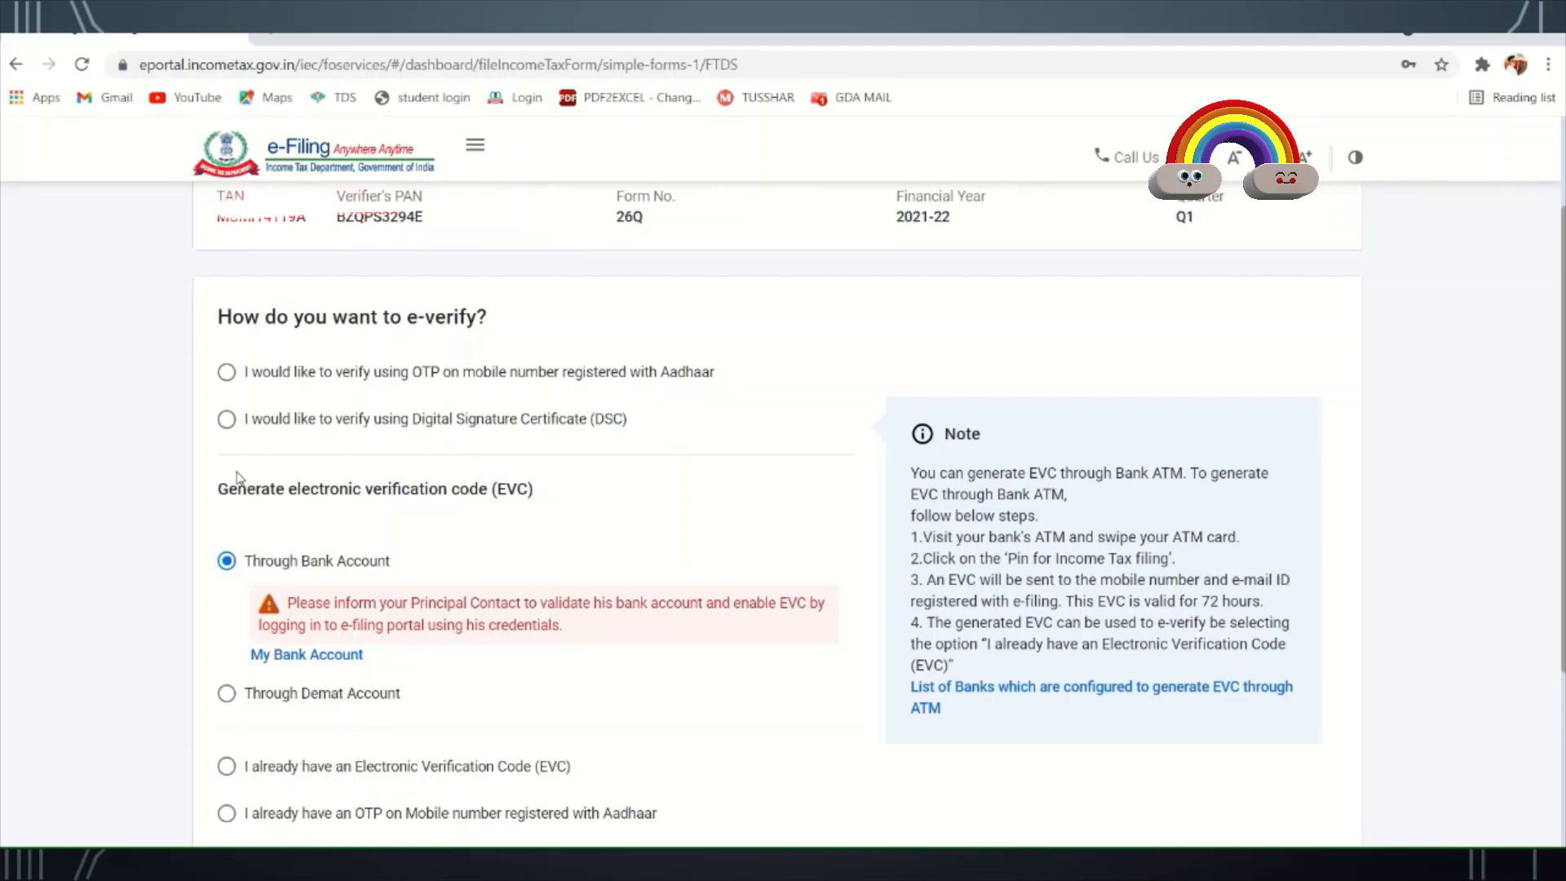
left_click(227, 420)
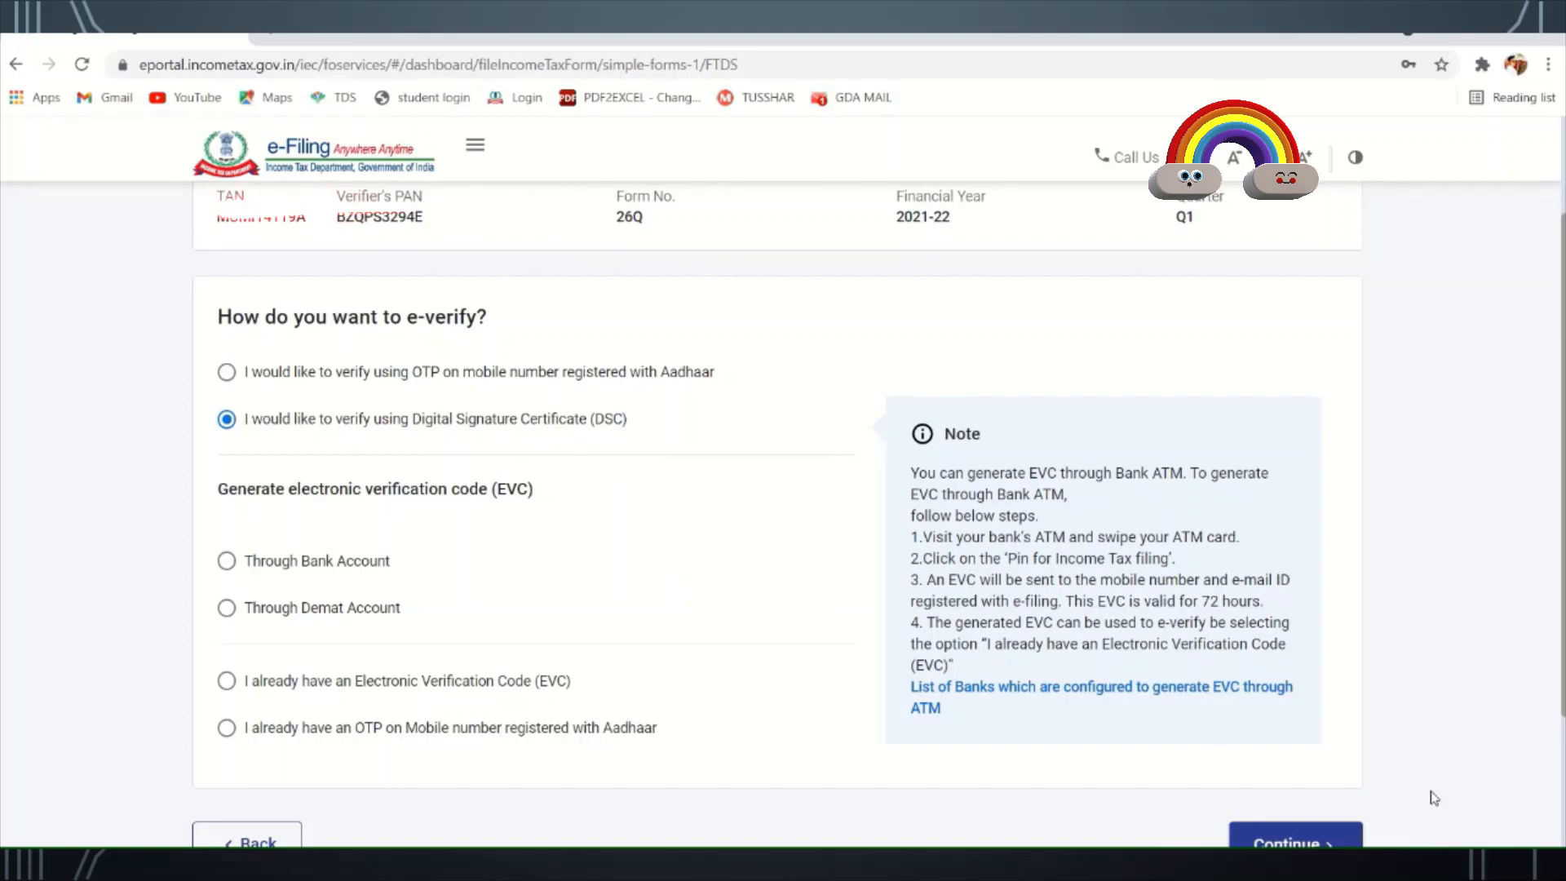
scroll(1293, 646, "down", 3)
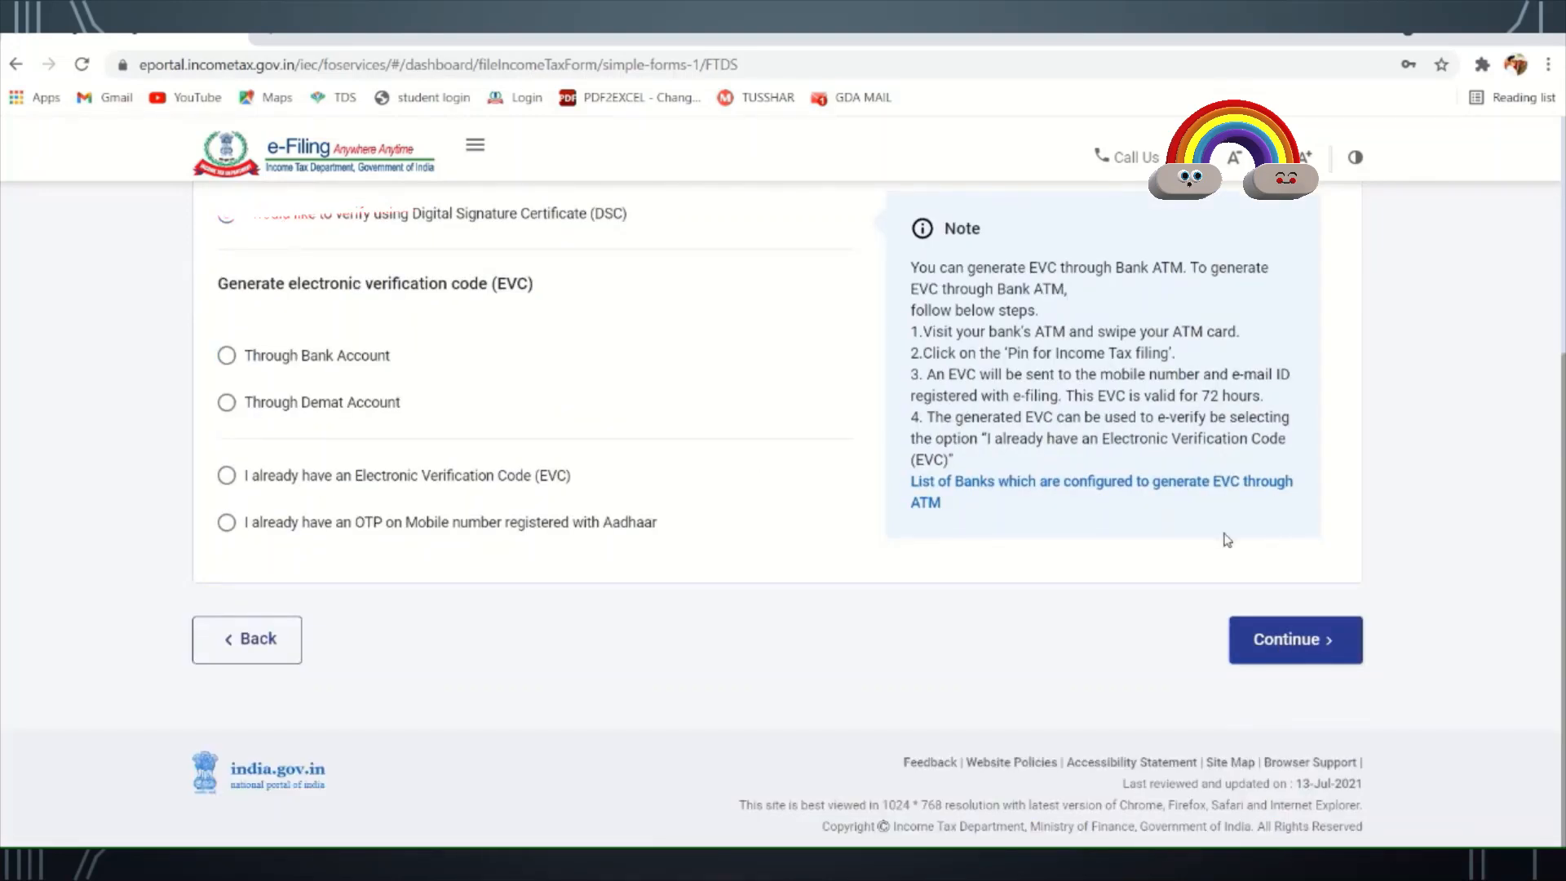
left_click(1288, 646)
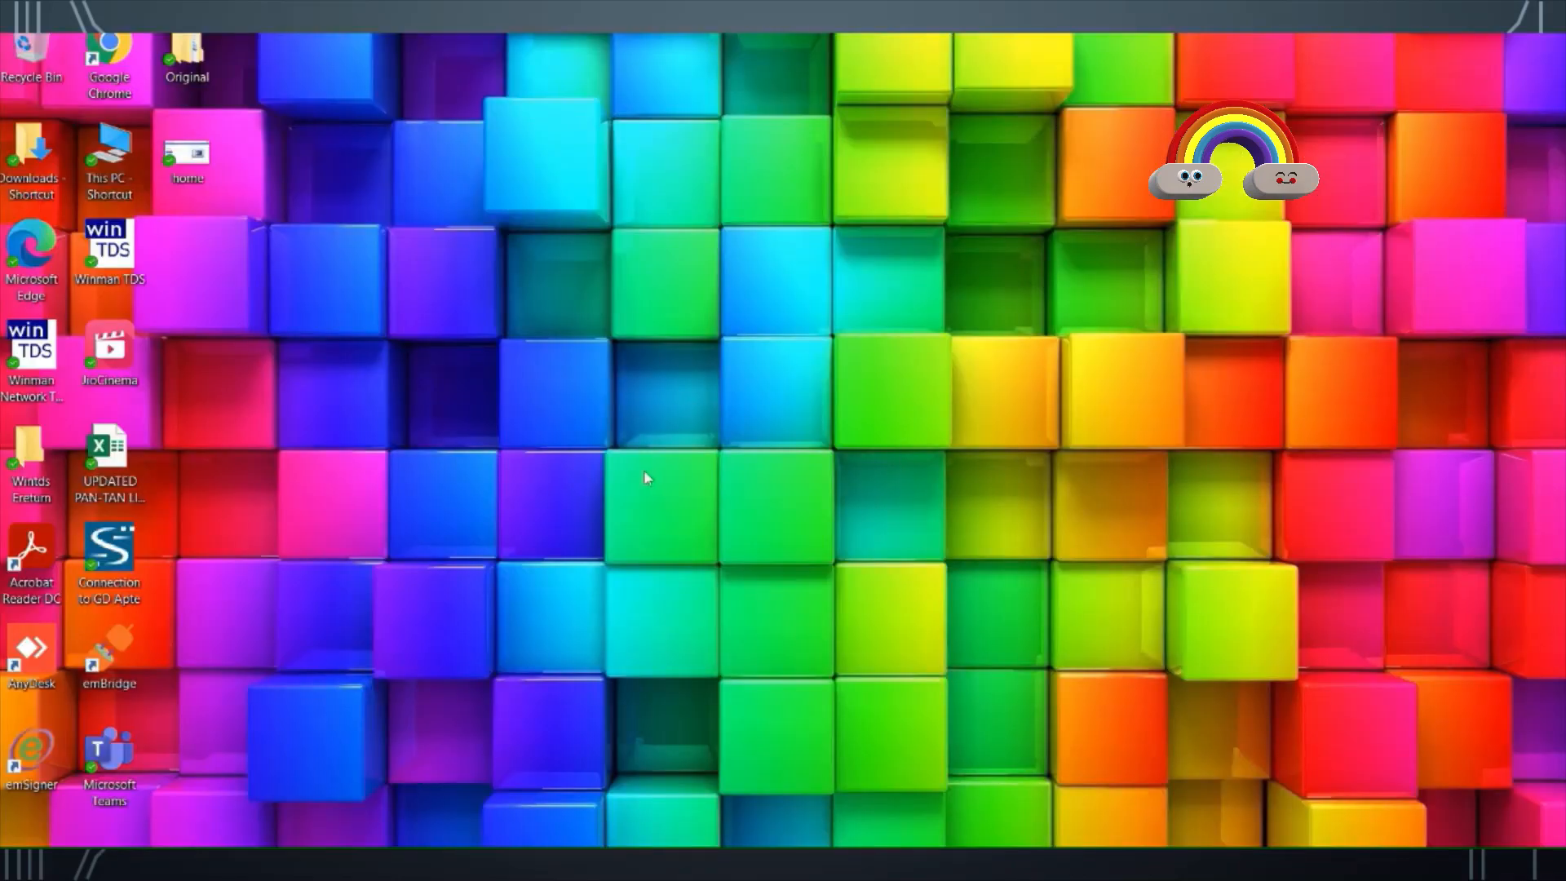
double_click(109, 653)
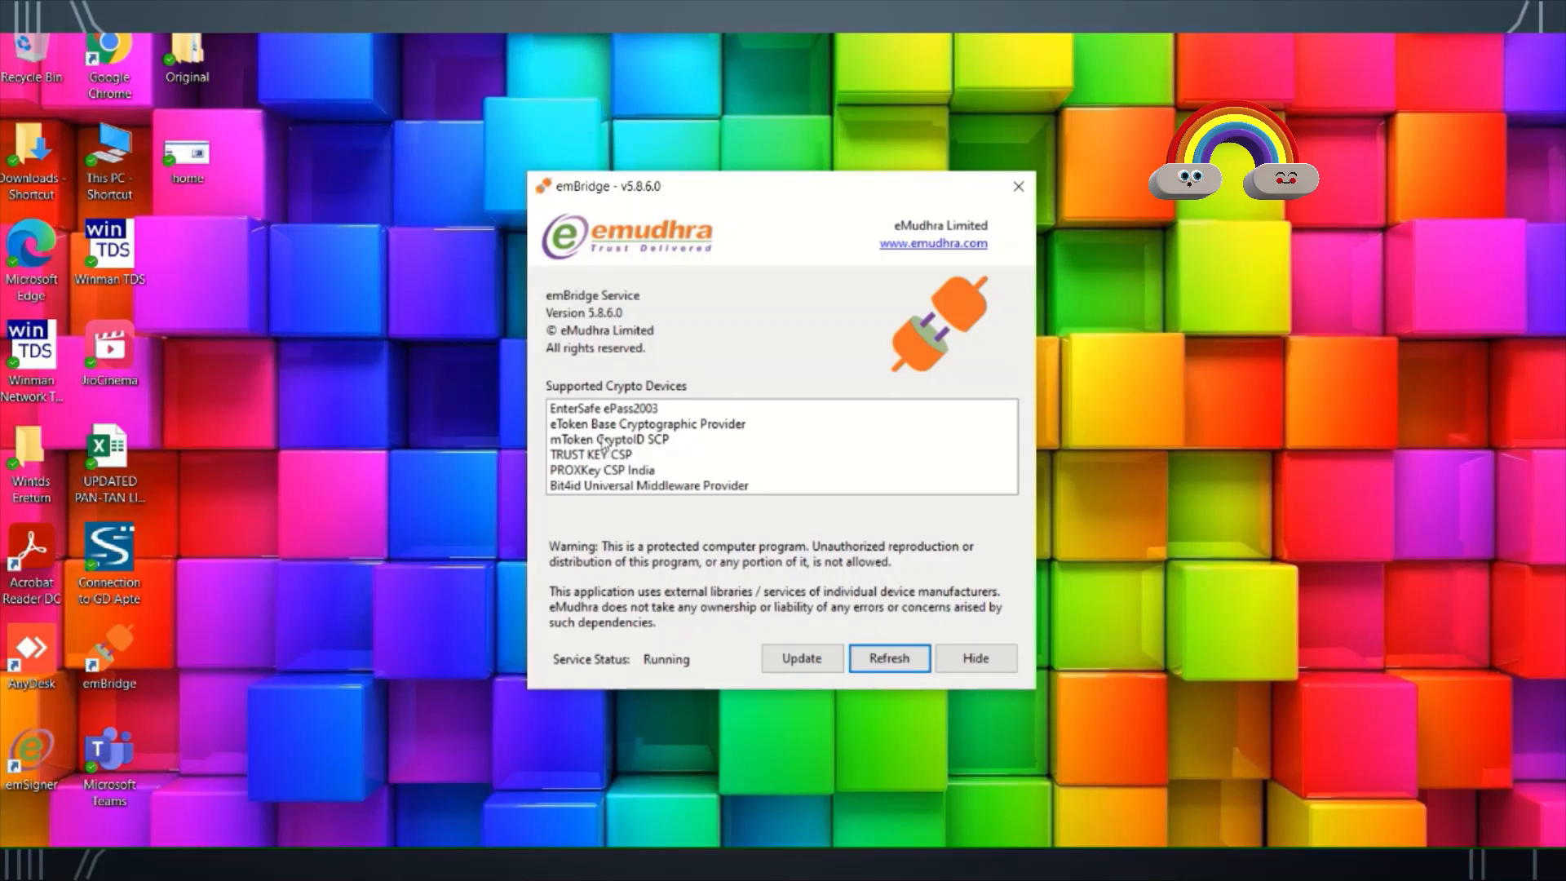
left_click(599, 411)
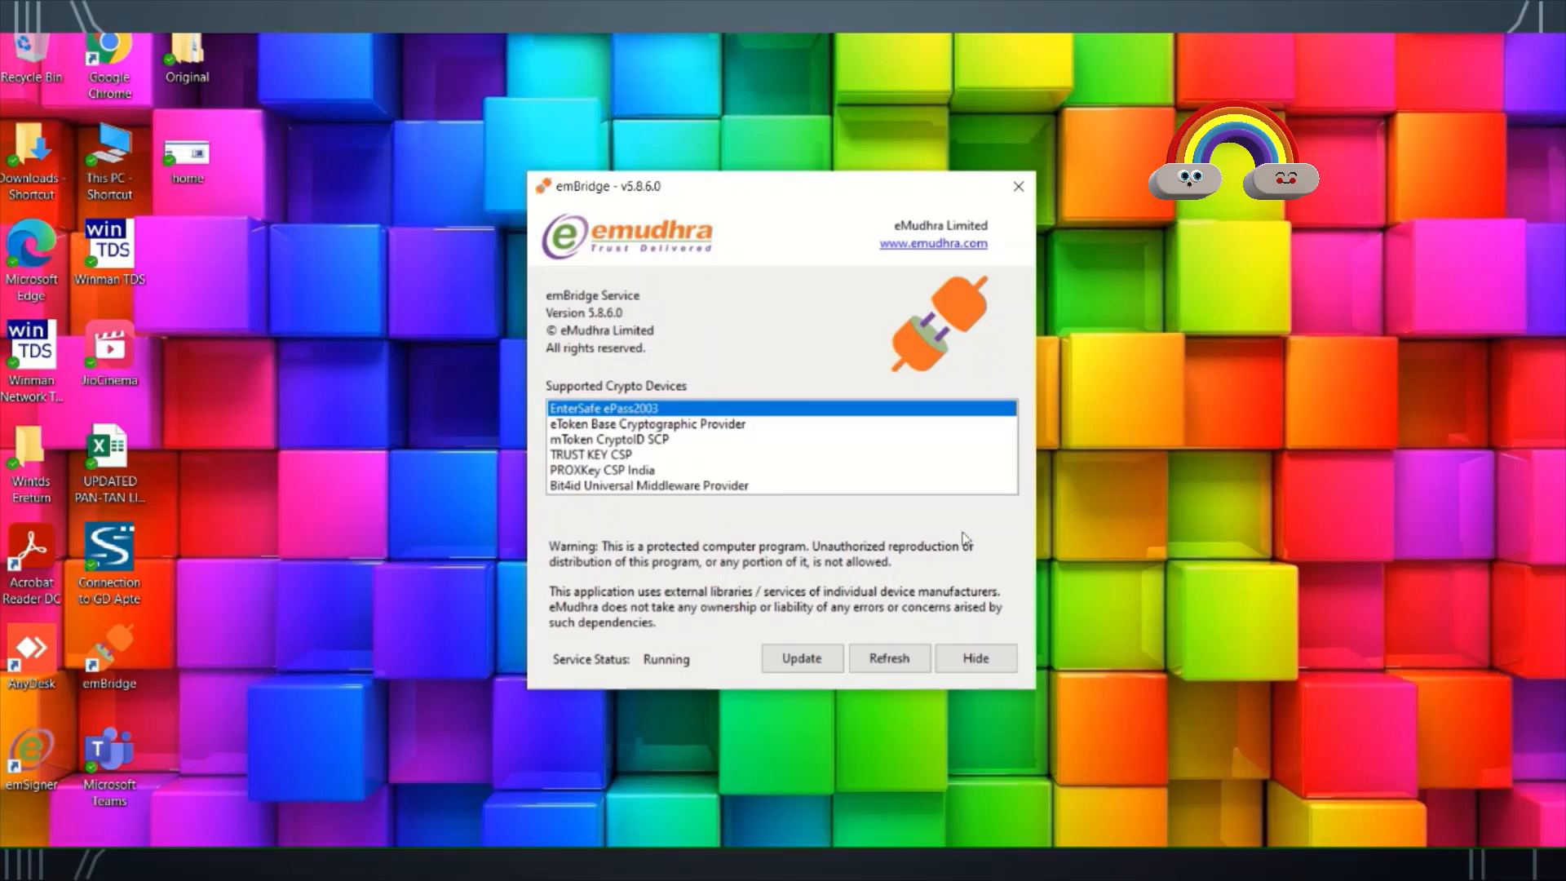
left_click(1007, 658)
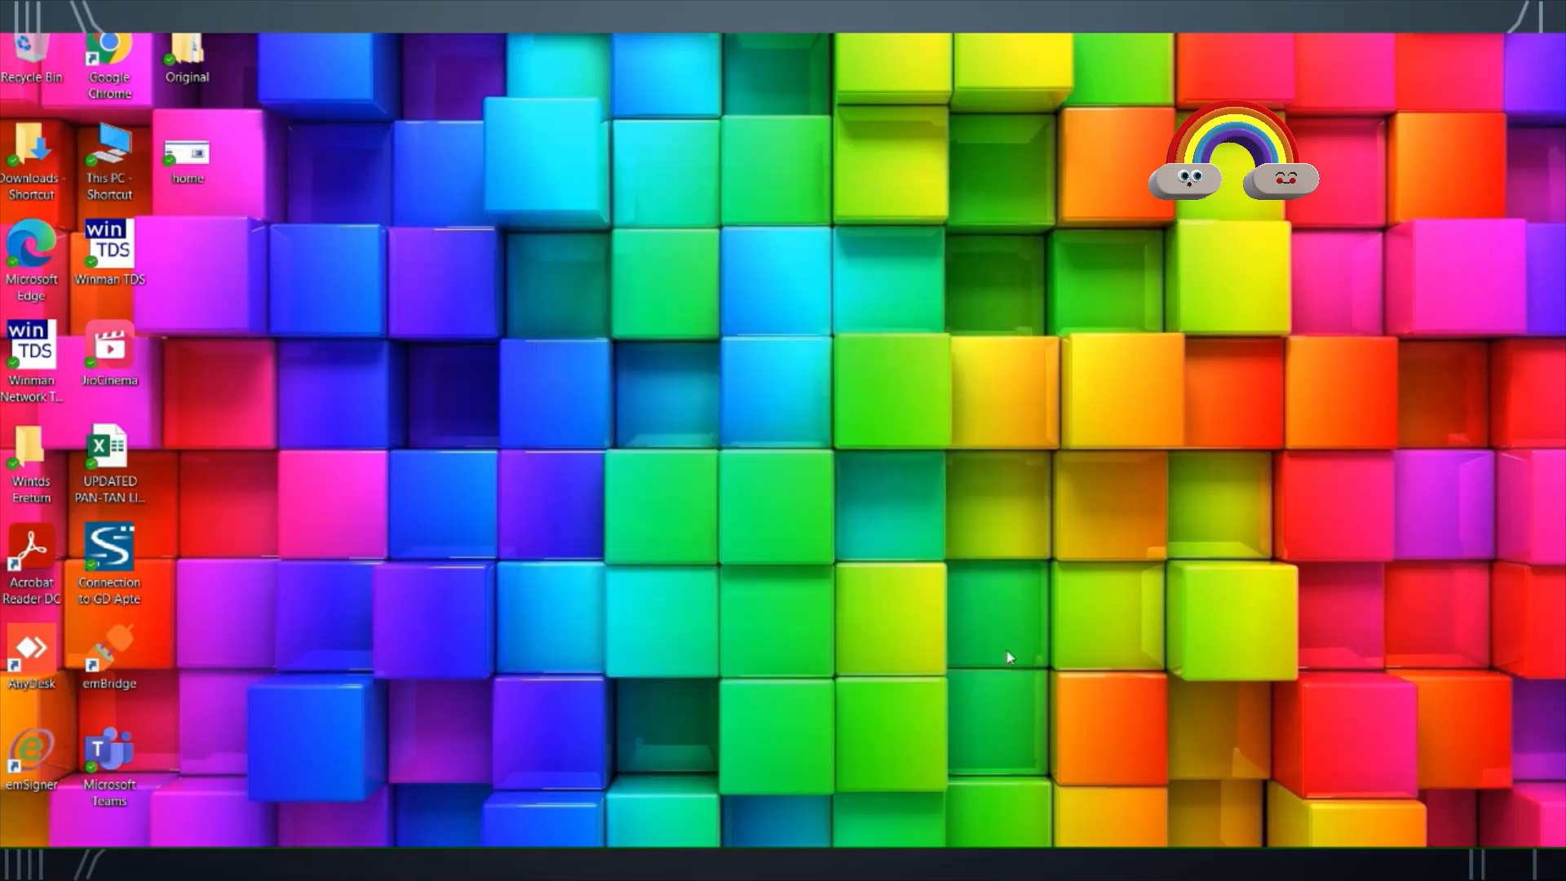
- Back in Chrome, confirm the emsigner utility is installed and continue to data signing
left_click(922, 863)
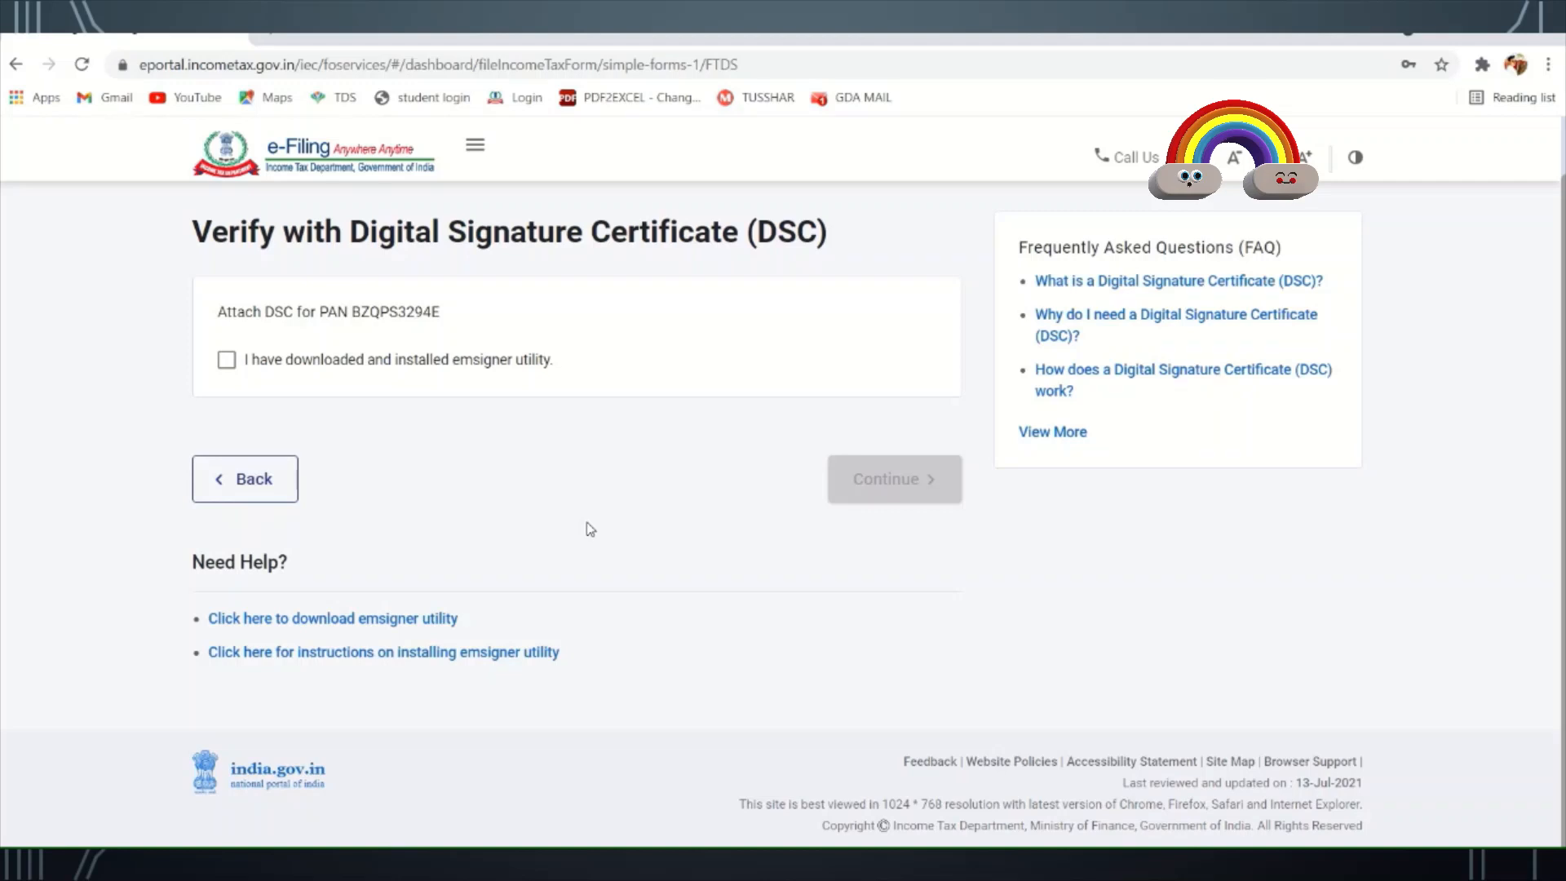
left_click(227, 361)
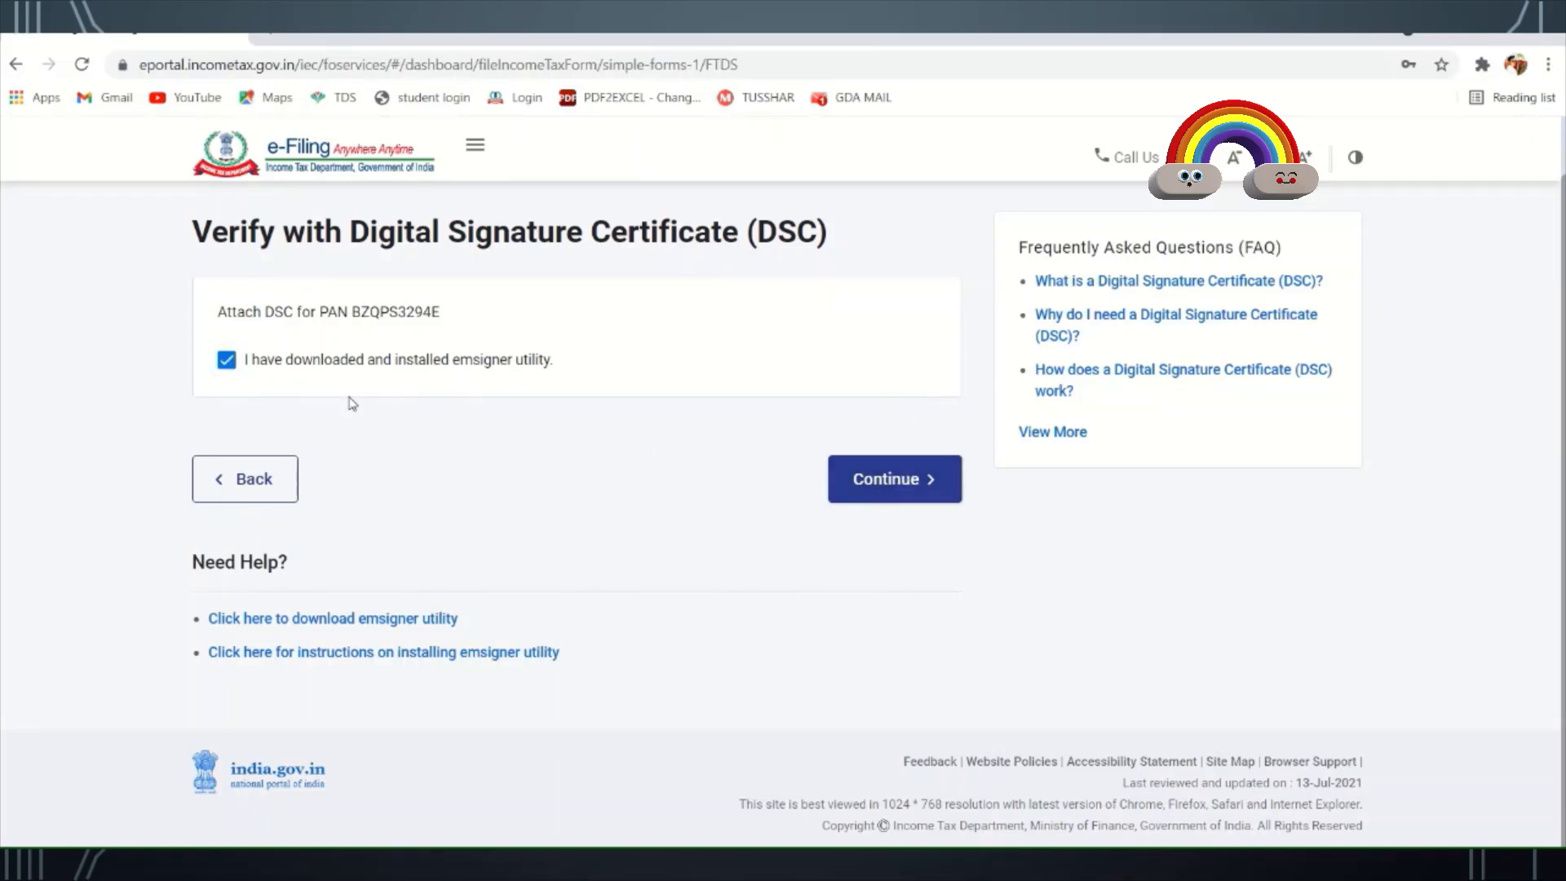
left_click(862, 483)
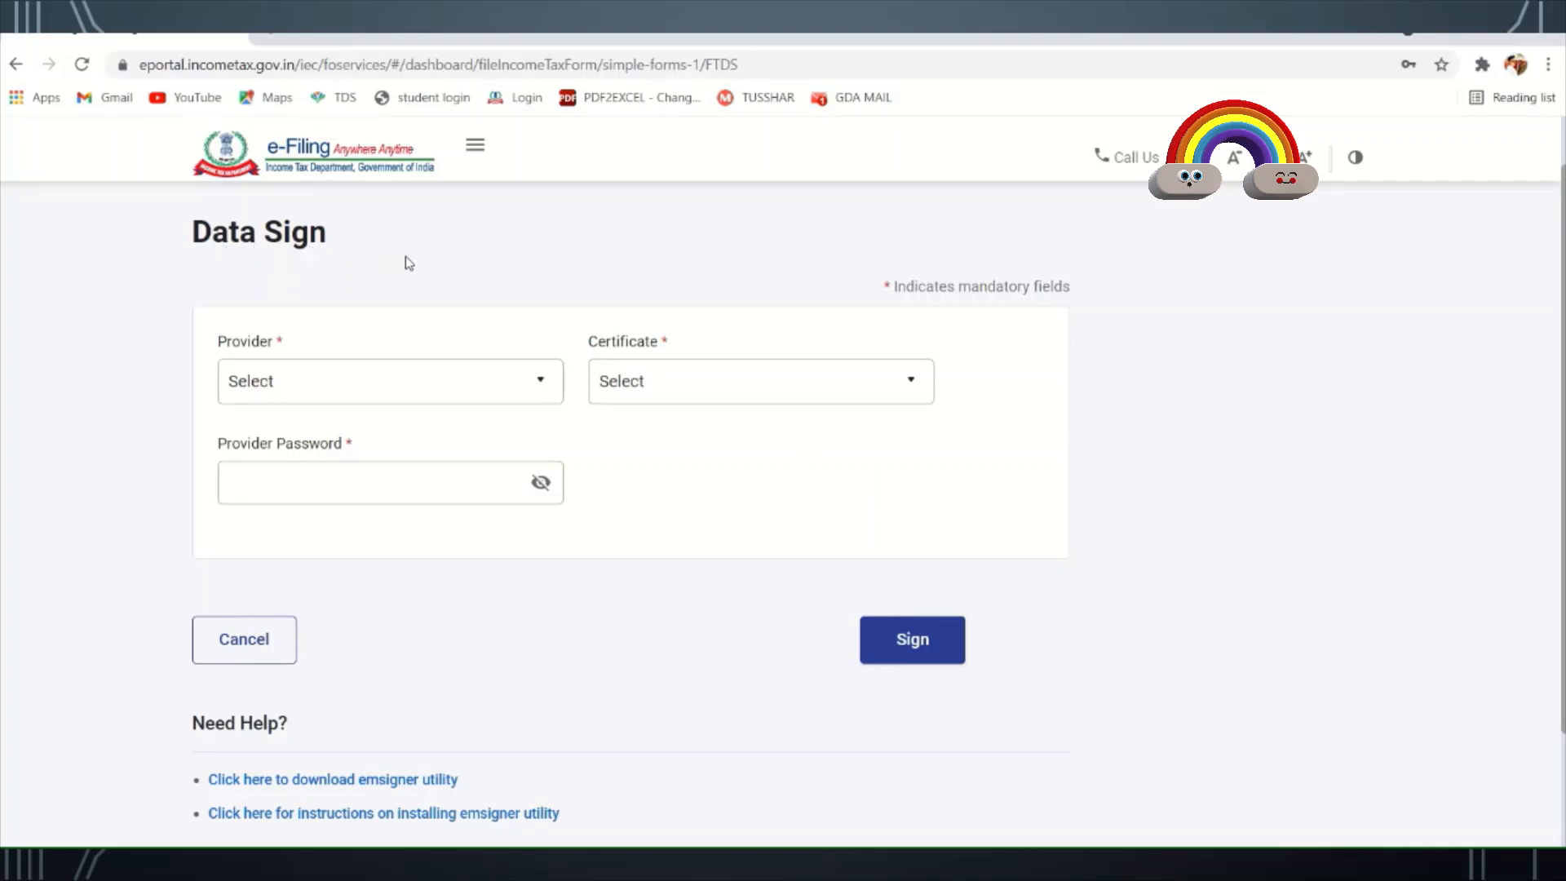
- Sign the return using the ePass2003 provider, Capricorn CA certificate and the token password
left_click(427, 384)
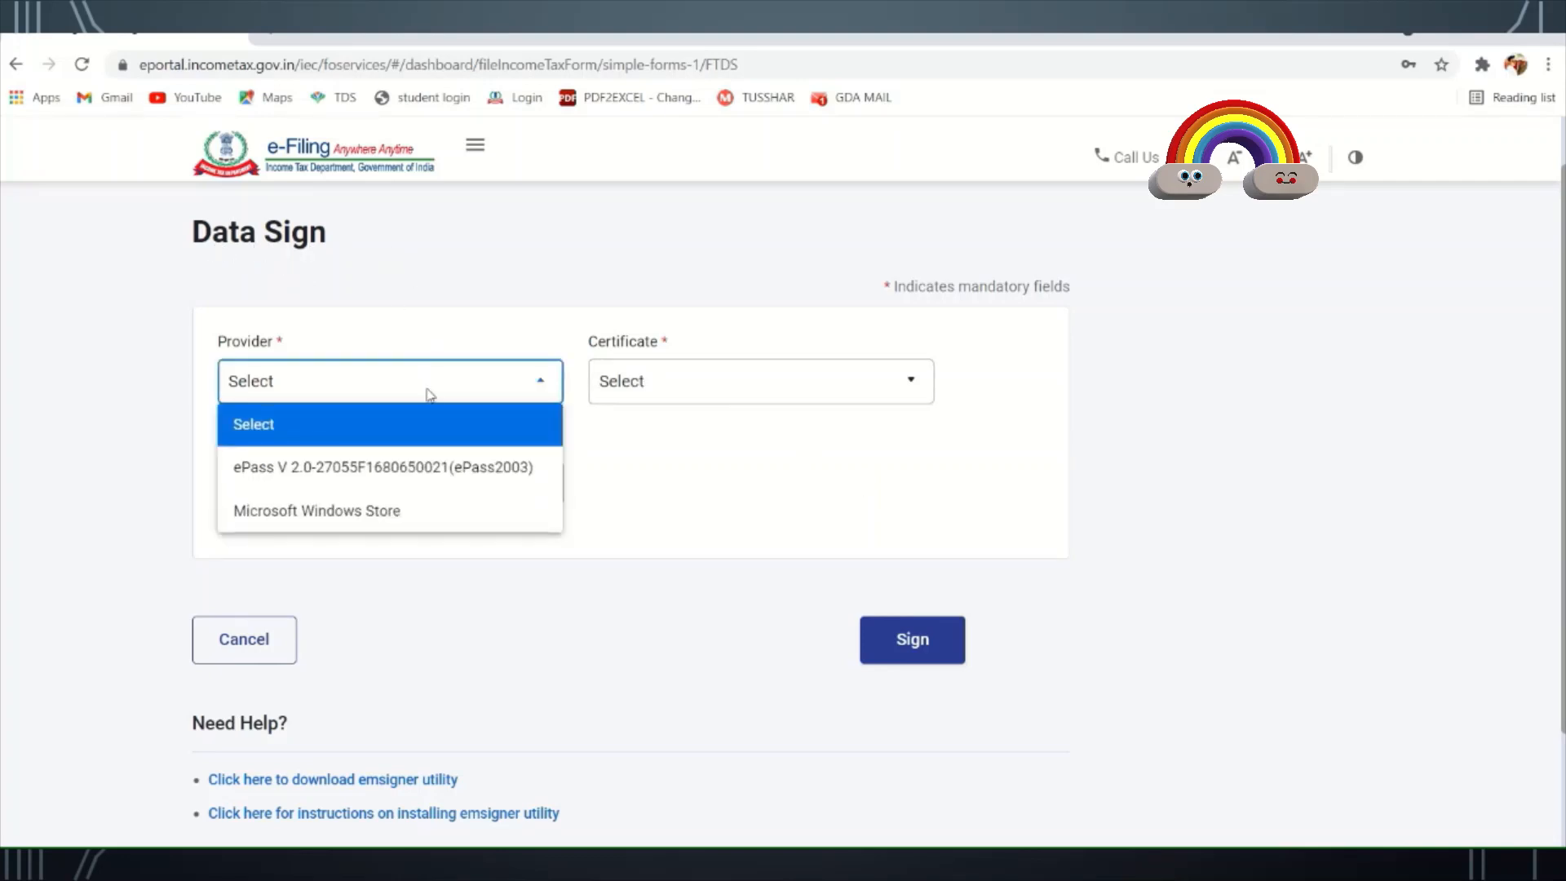
left_click(411, 469)
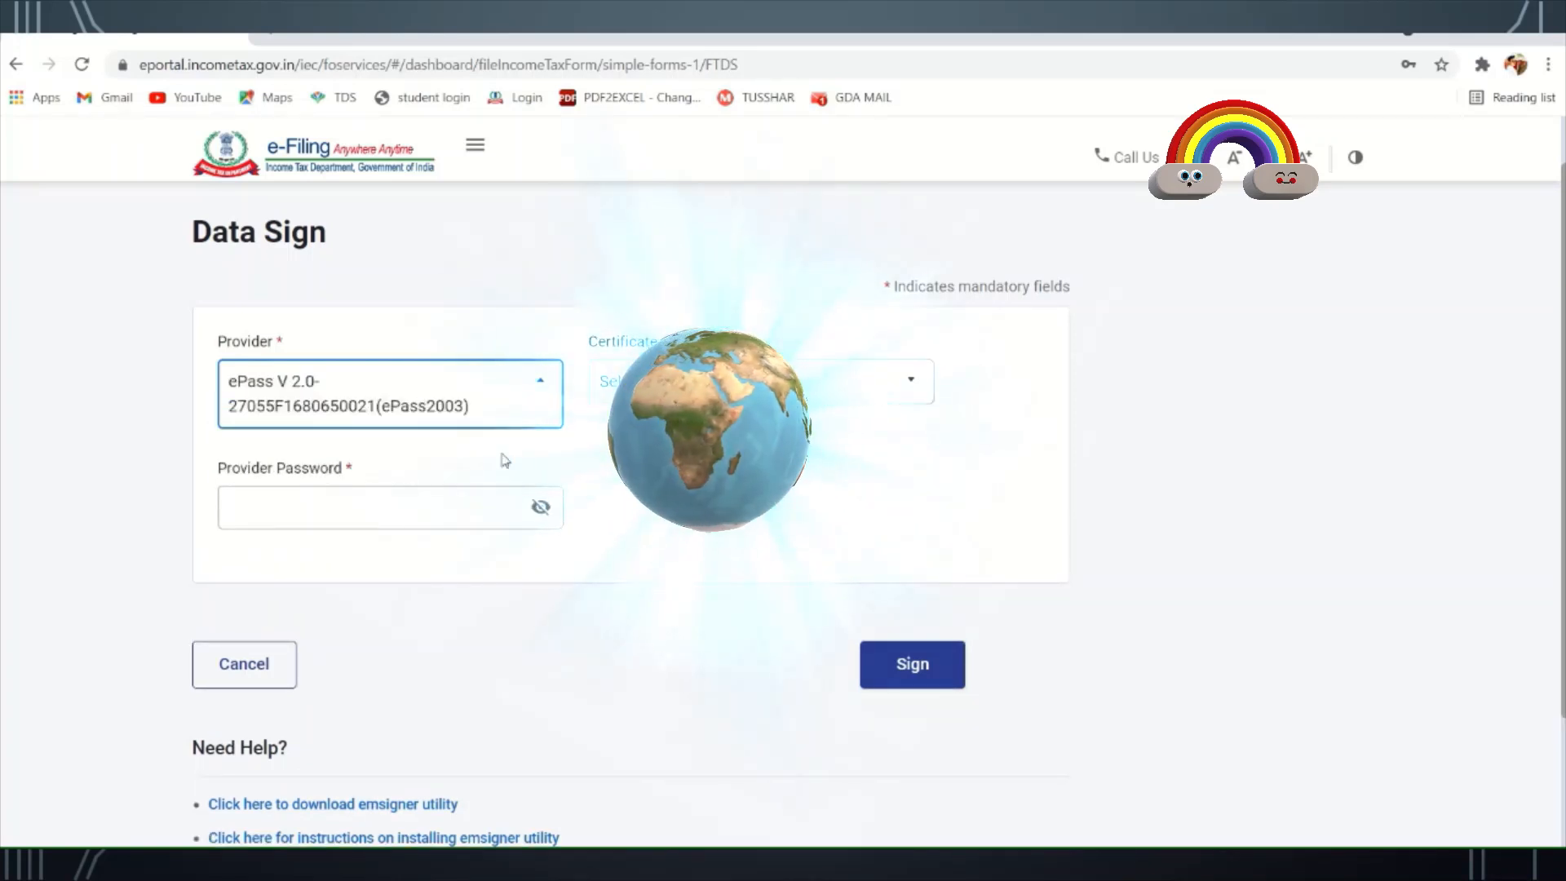
left_click(761, 381)
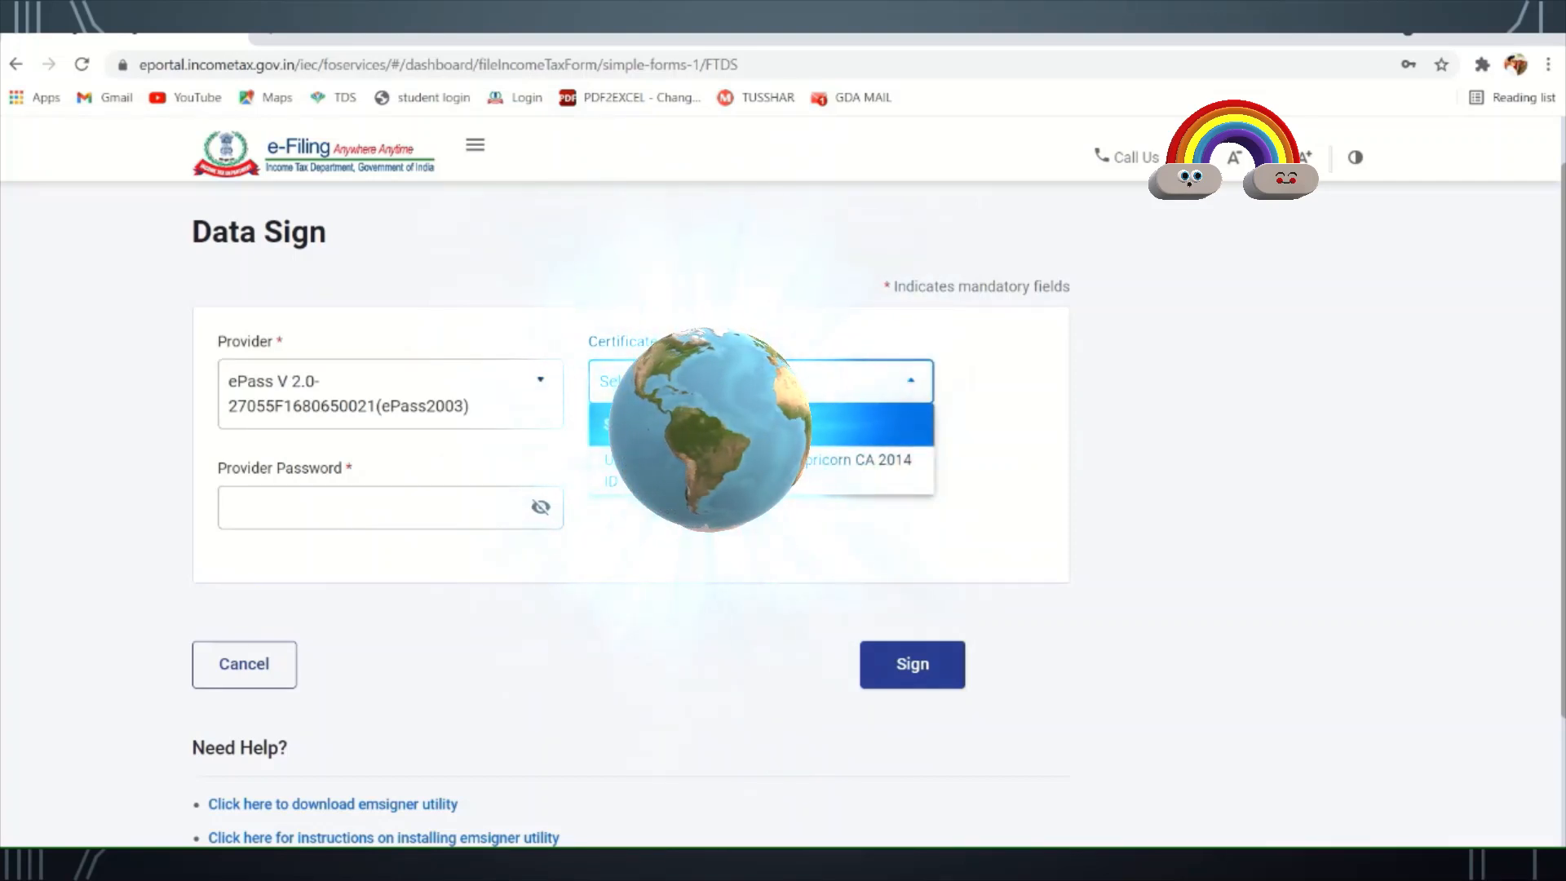
left_click(856, 465)
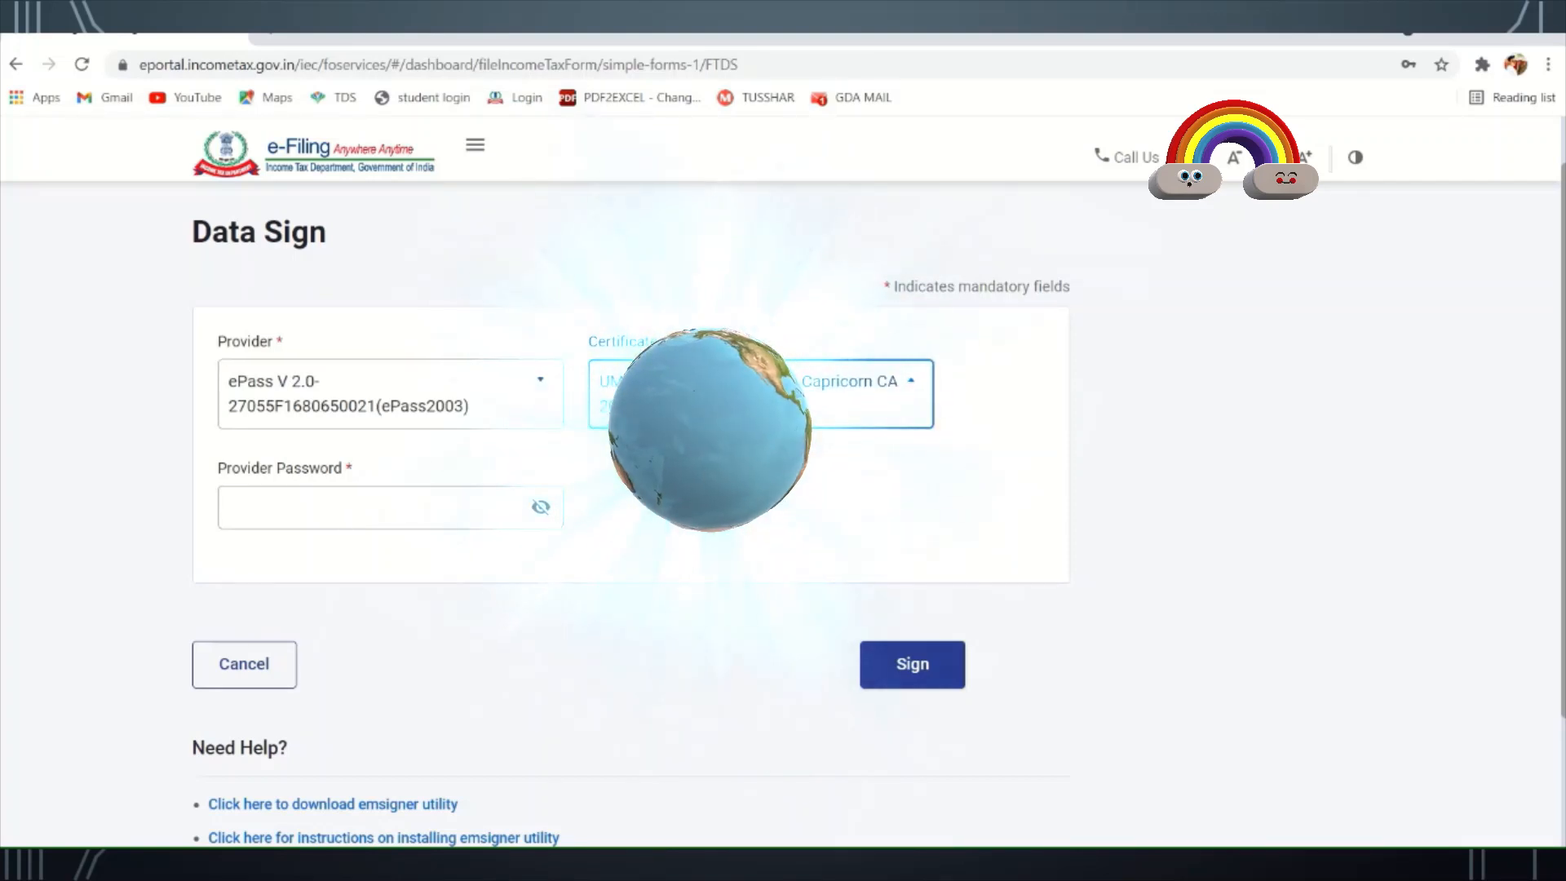
left_click(416, 502)
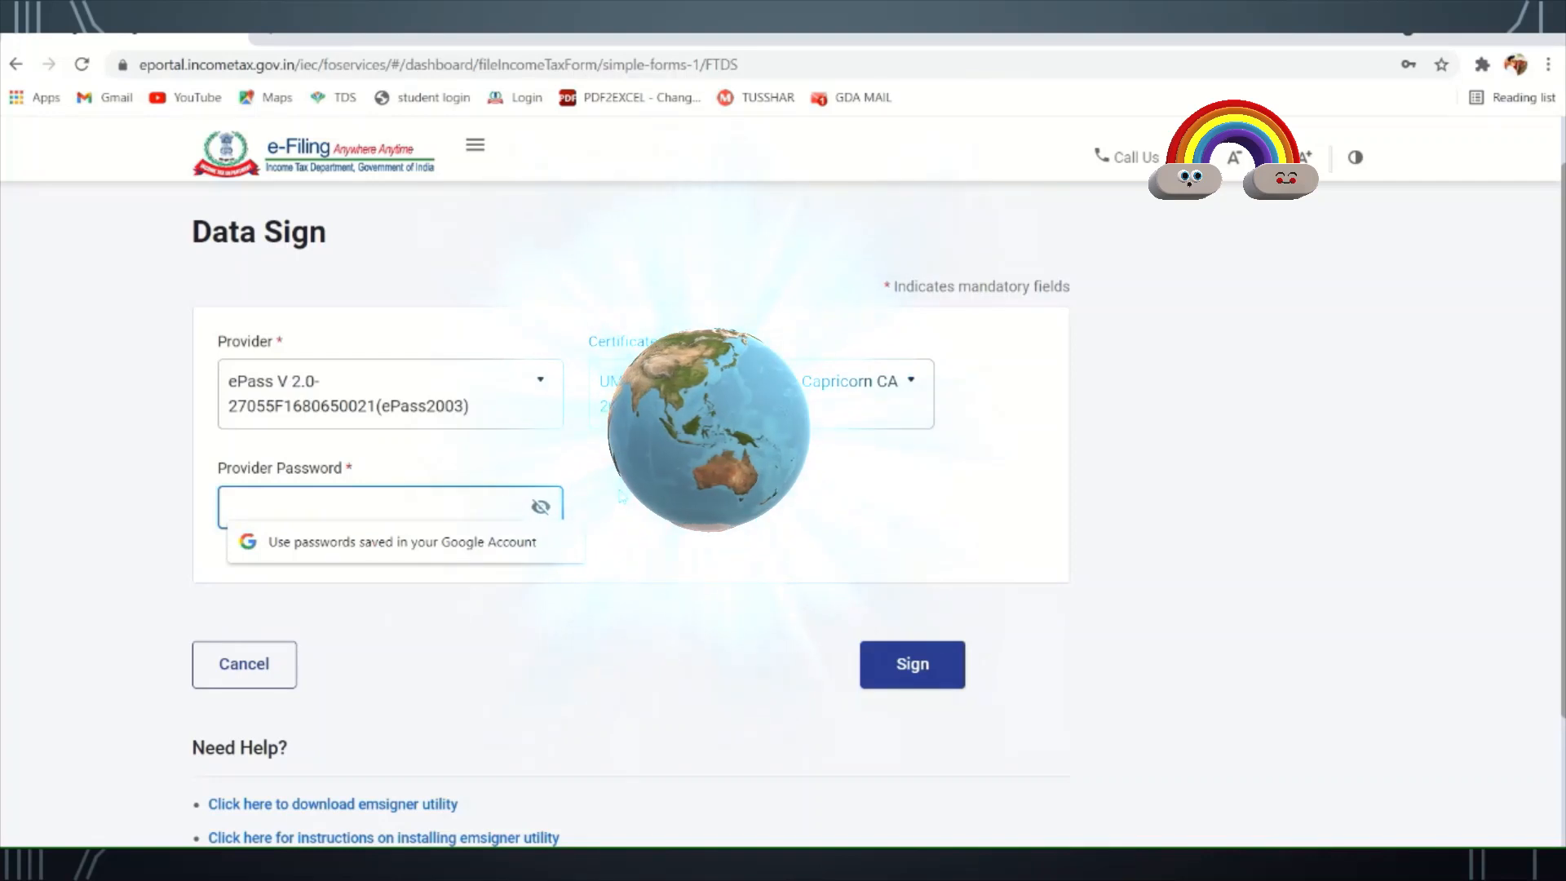
type("****")
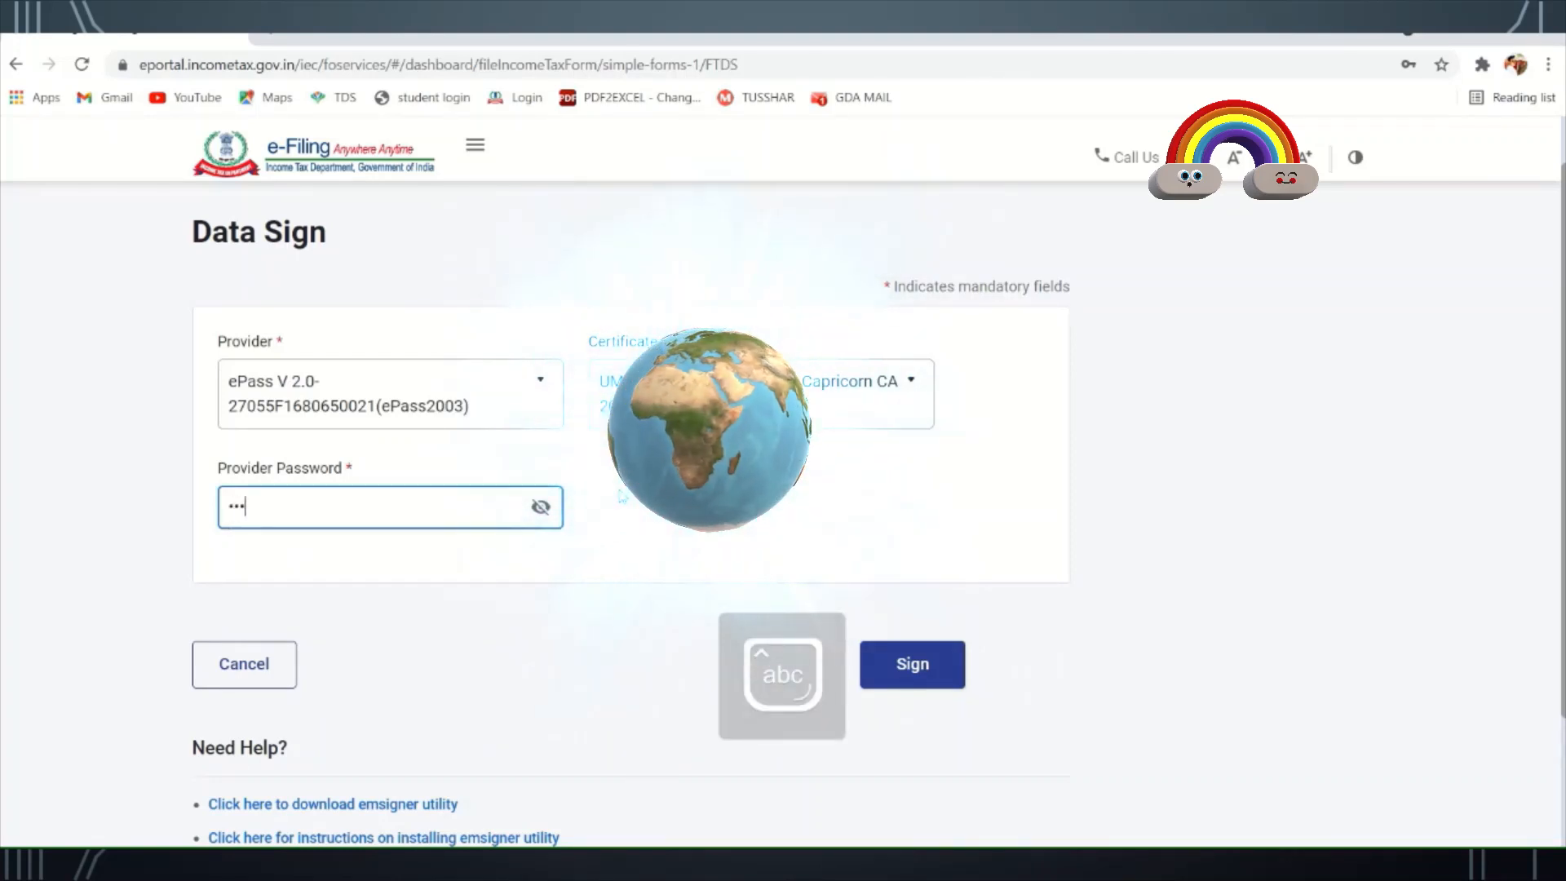
type("*****")
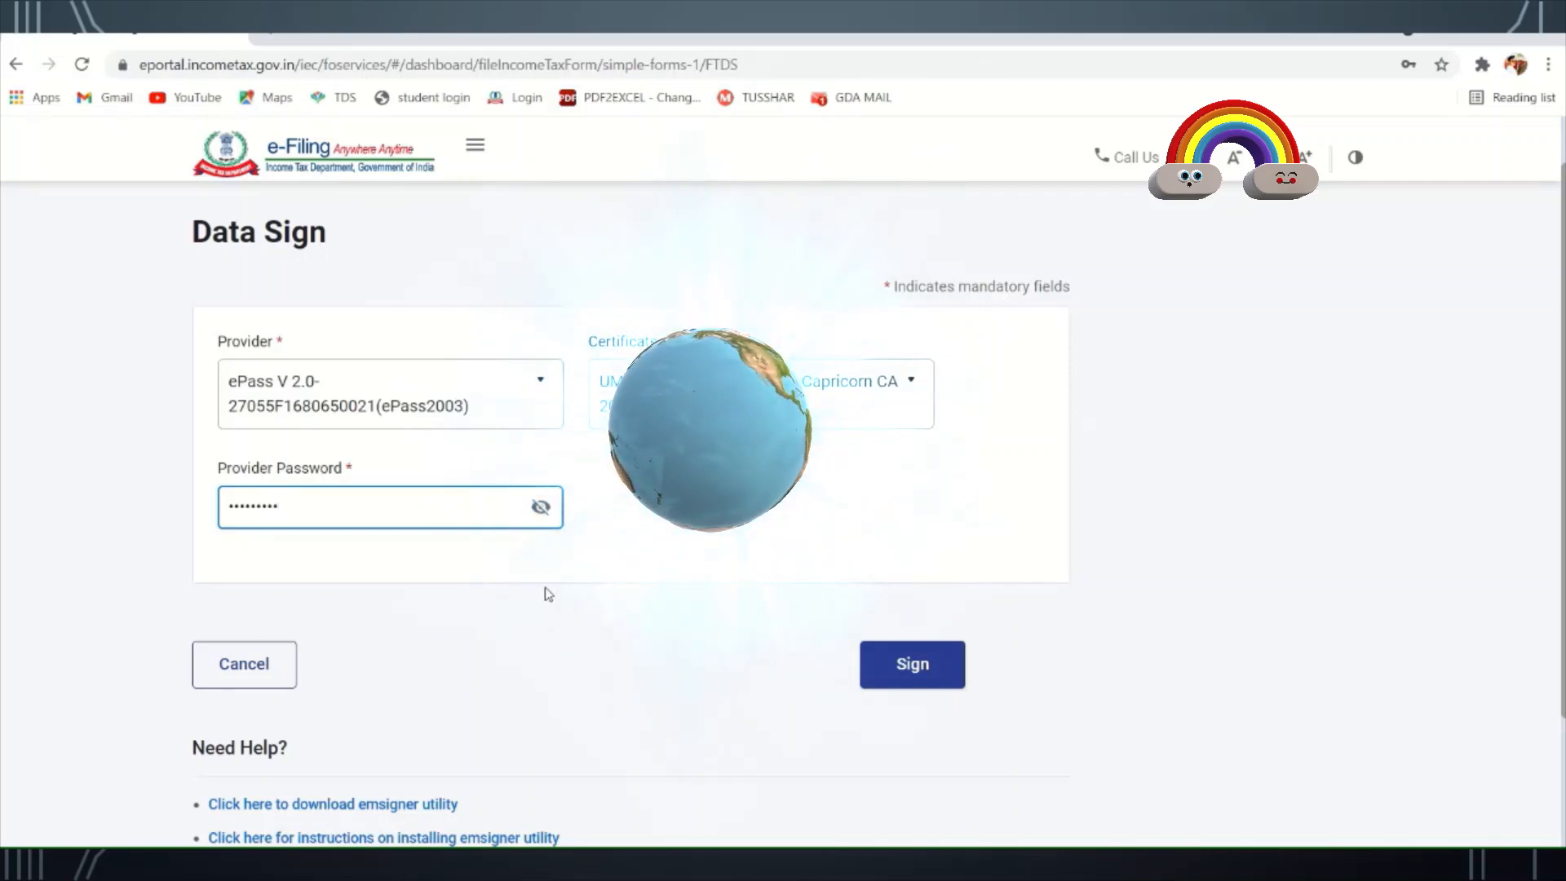
left_click(910, 665)
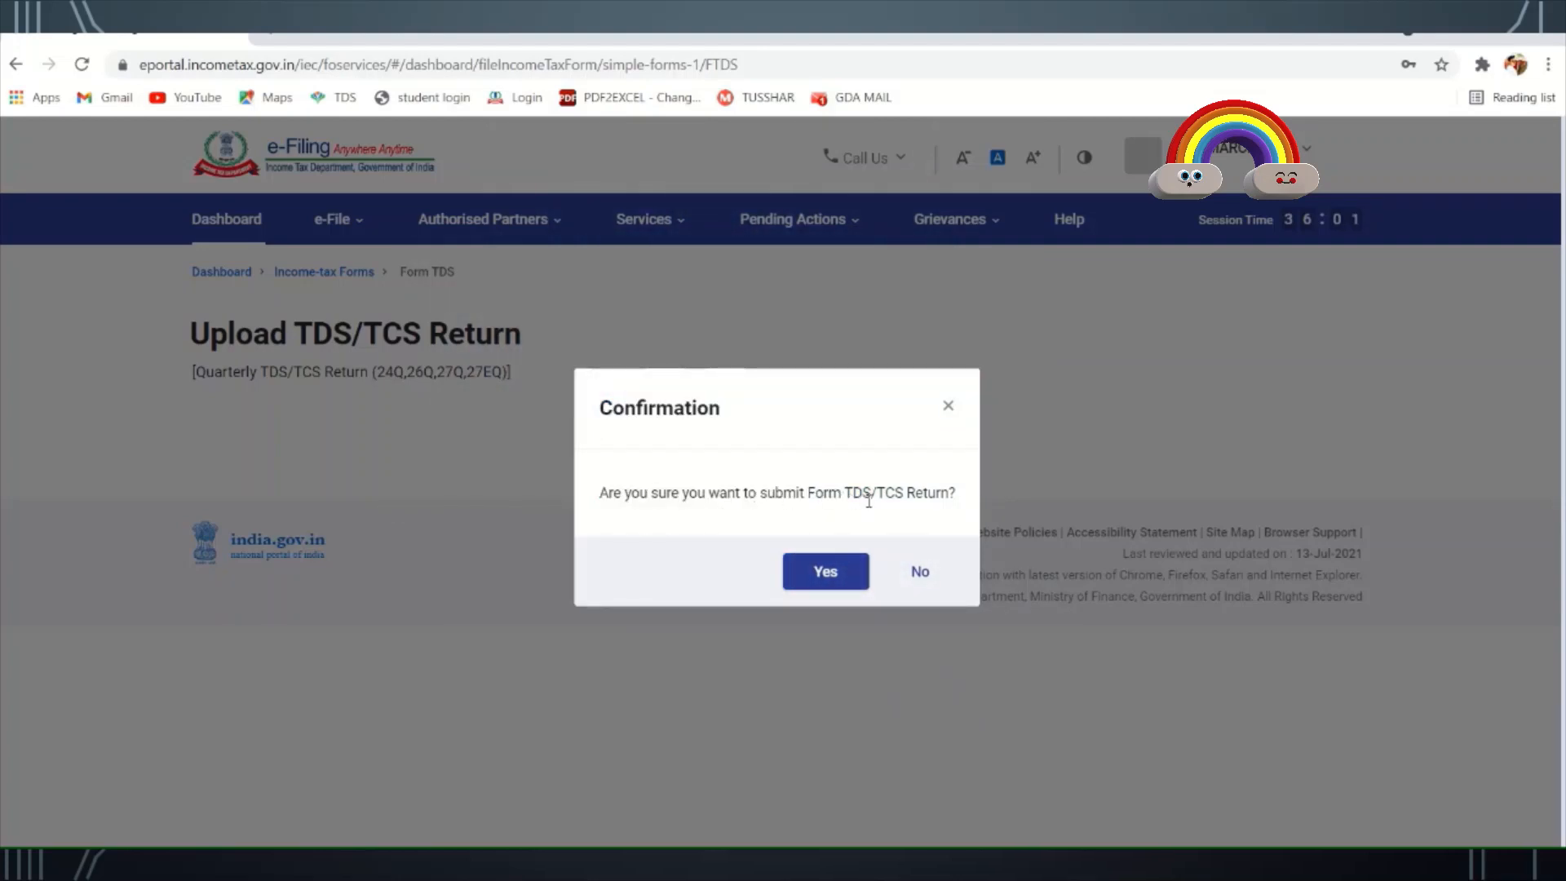
- Confirm submission, select the transaction ID and acknowledgment number, and download the acknowledgment
left_click(829, 577)
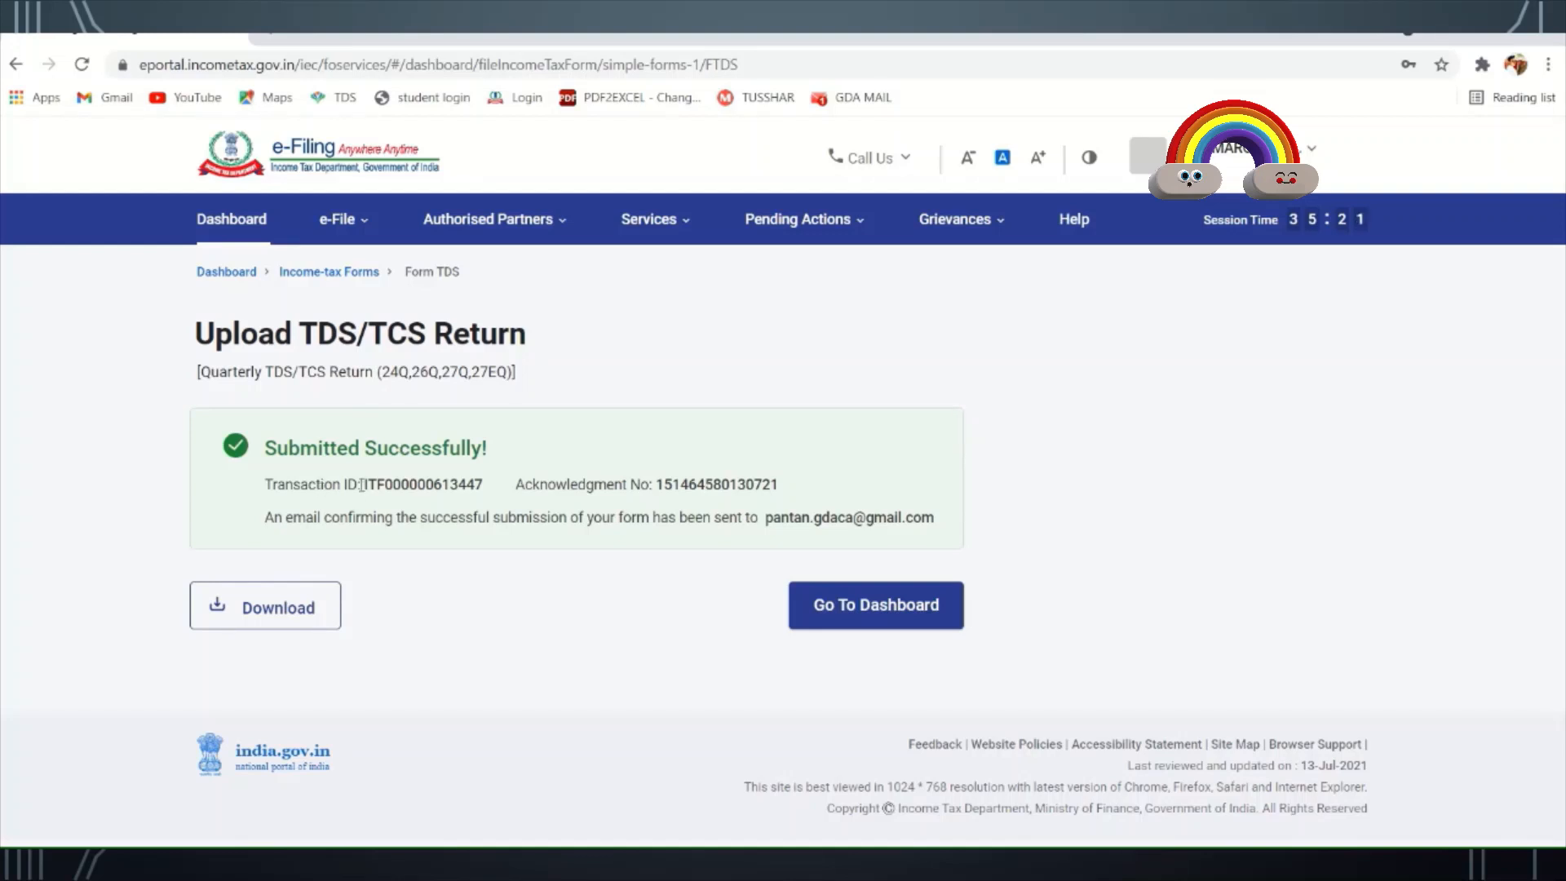
left_click_drag(361, 485, 483, 488)
left_click_drag(656, 485, 781, 484)
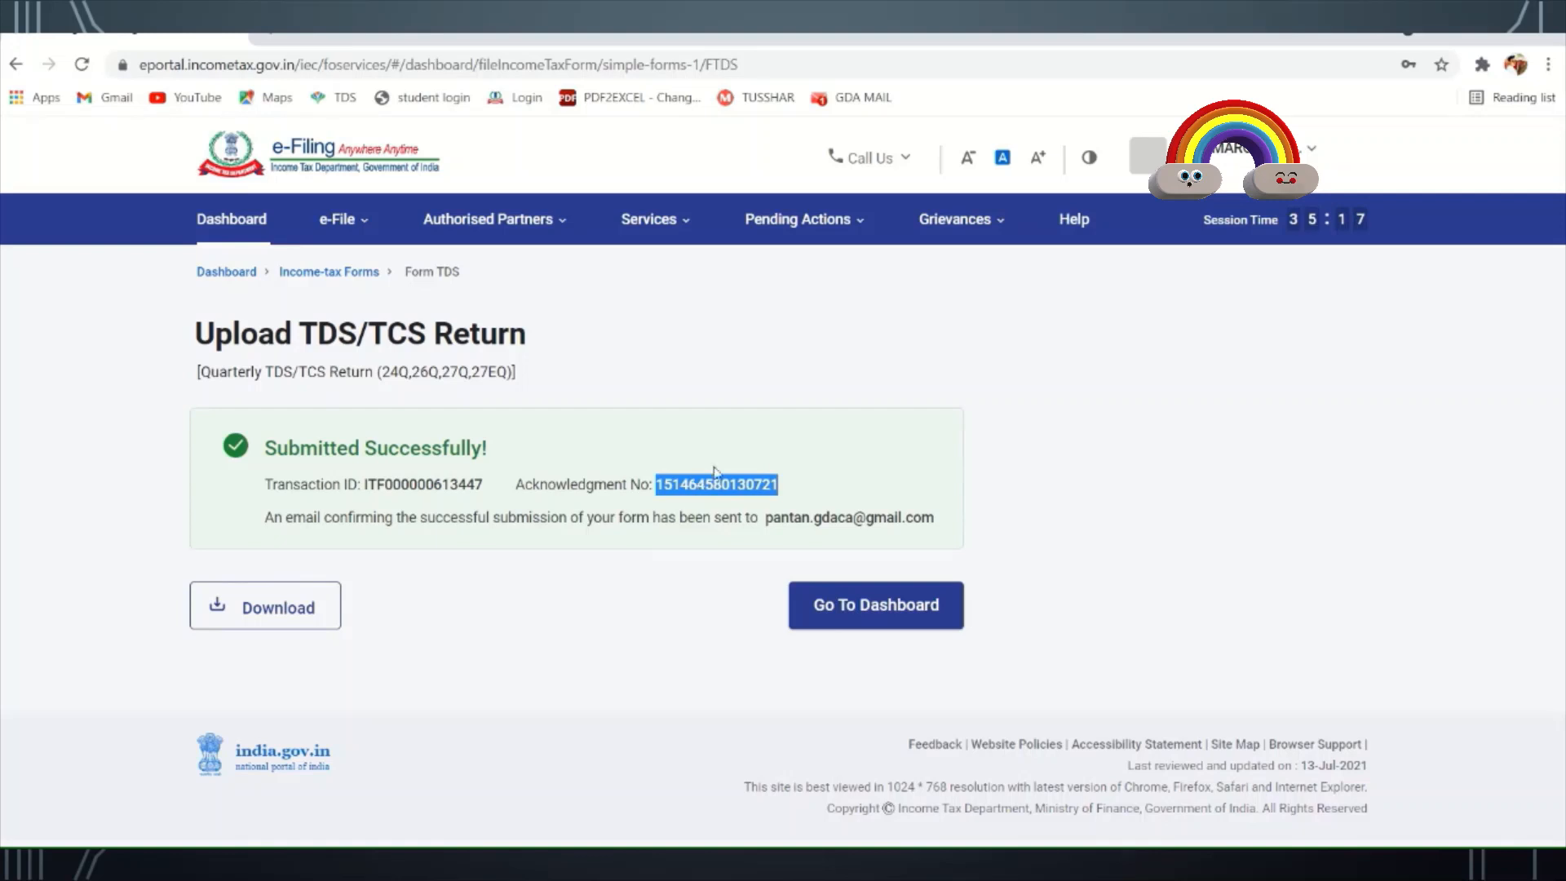
left_click(255, 617)
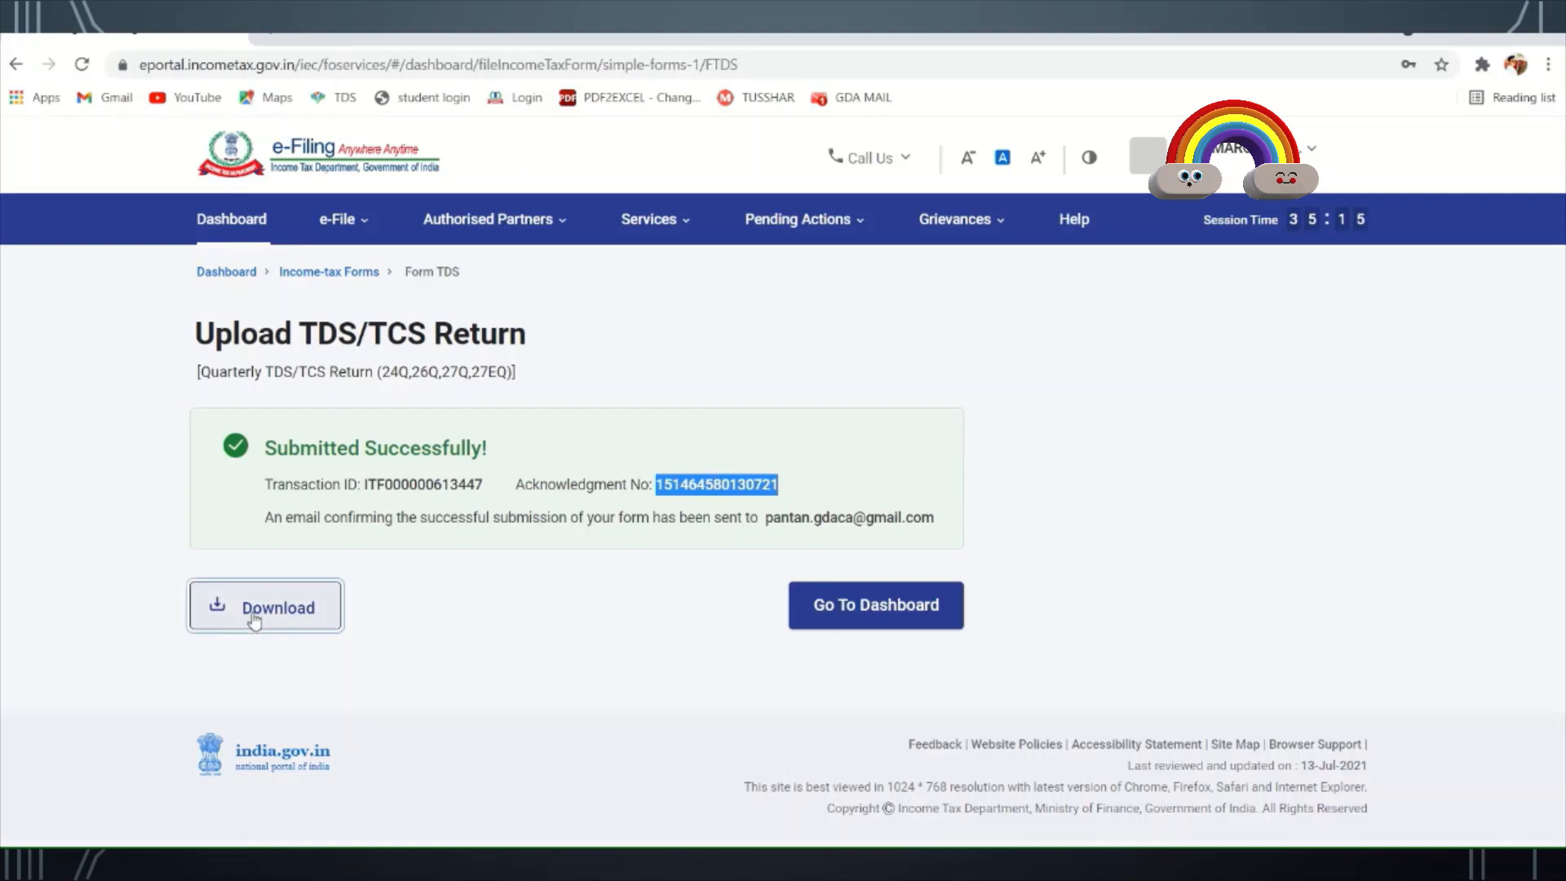